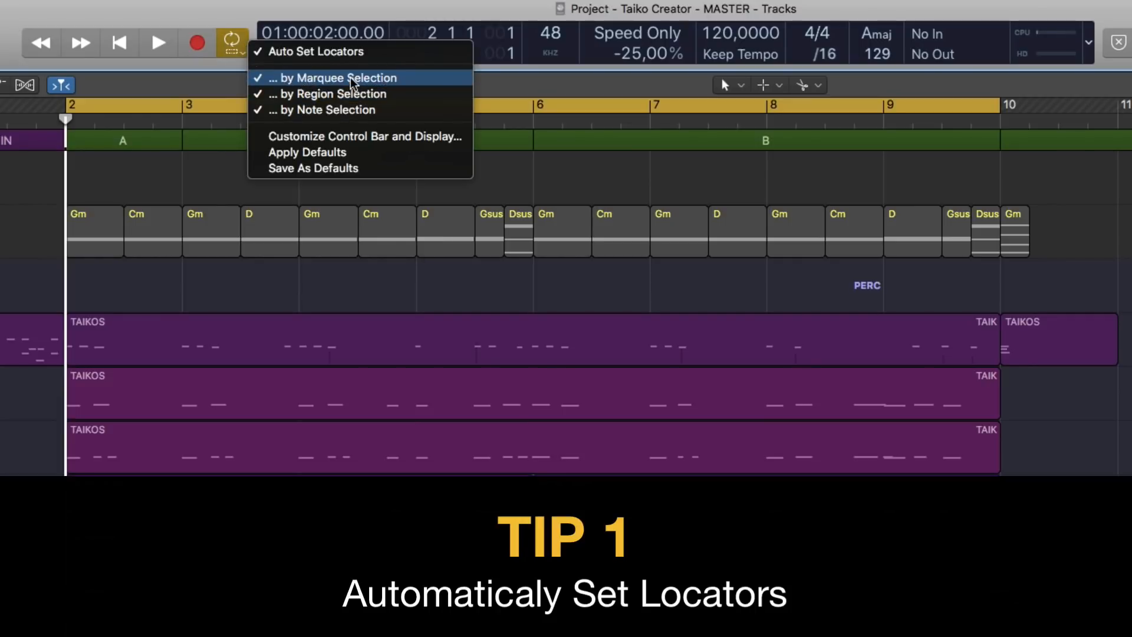
Select the chord regions from bar 2 to 5 3 so the locators follow the region selection
left_click(117, 183)
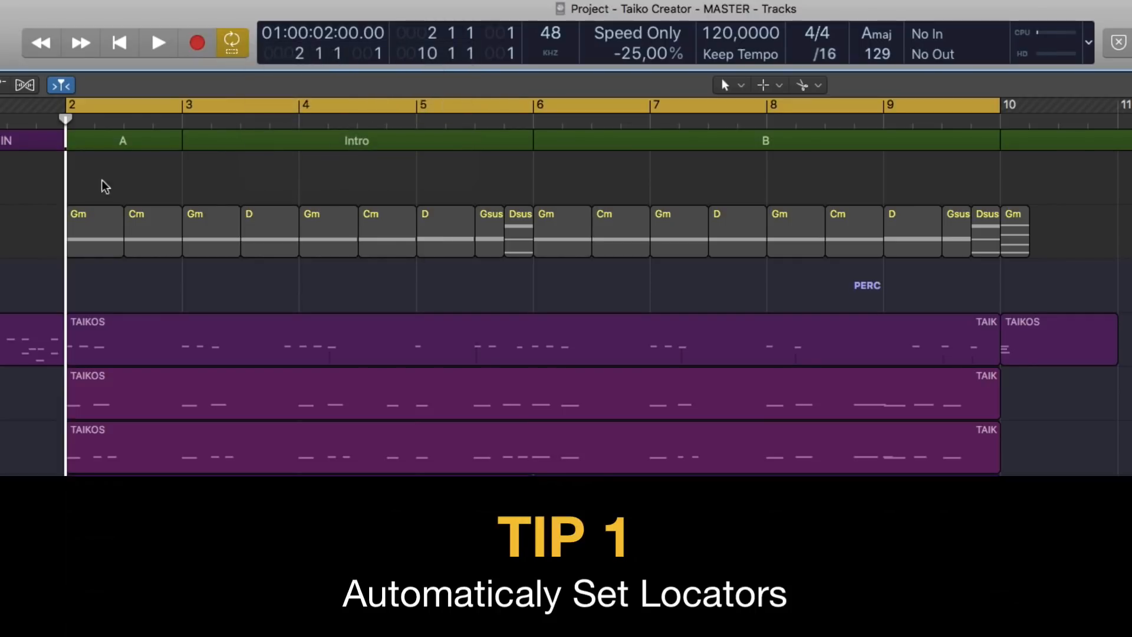
left_click_drag(34, 204, 435, 252)
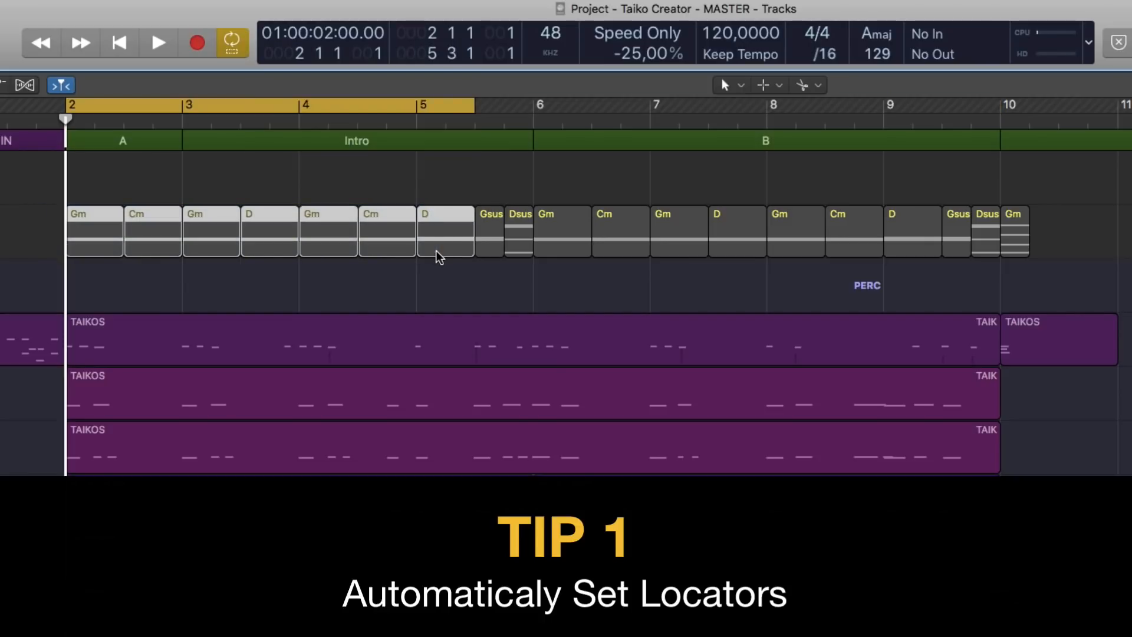
left_click(430, 185)
Make a marquee selection over the first chord regions from bar 2 to 2 4 so the locators follow it
right_click(232, 41)
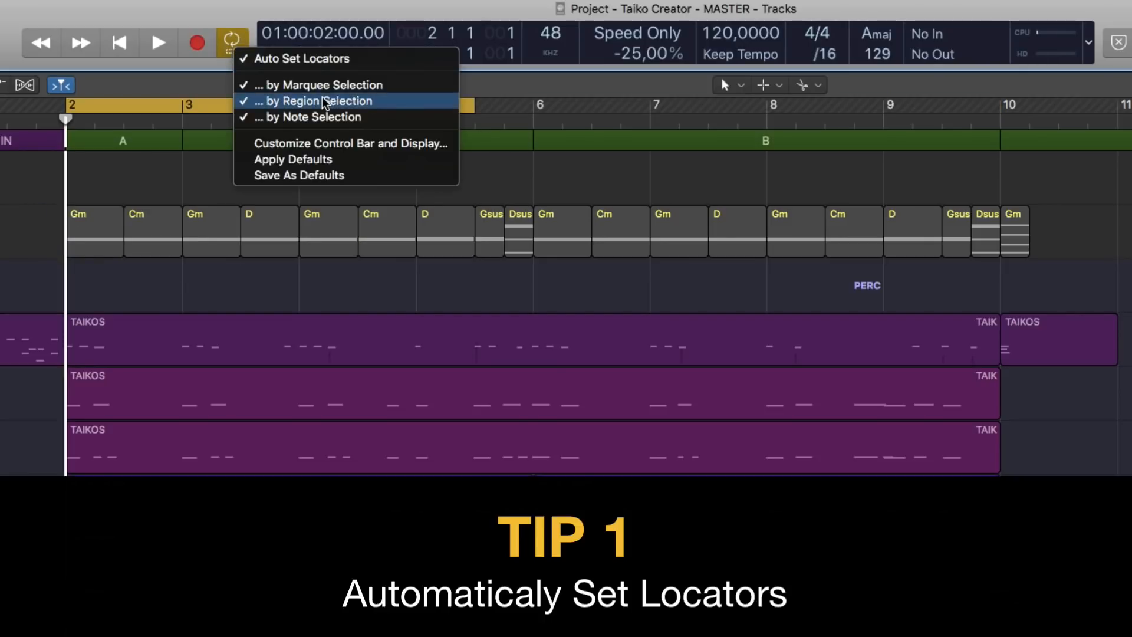
left_click(325, 82)
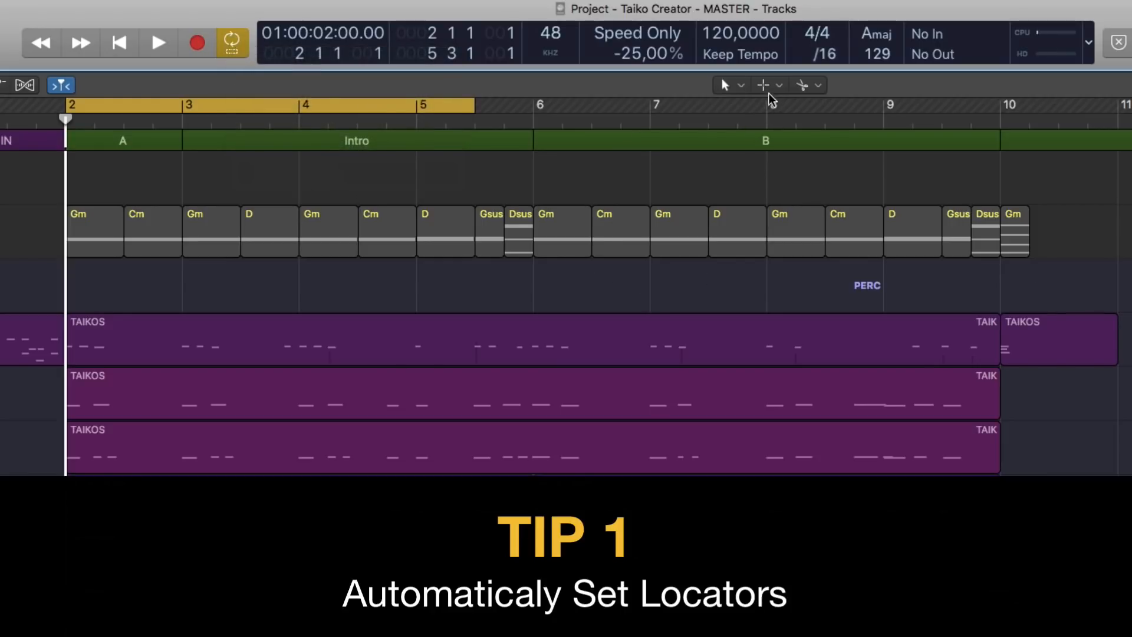
left_click_drag(73, 187, 155, 248)
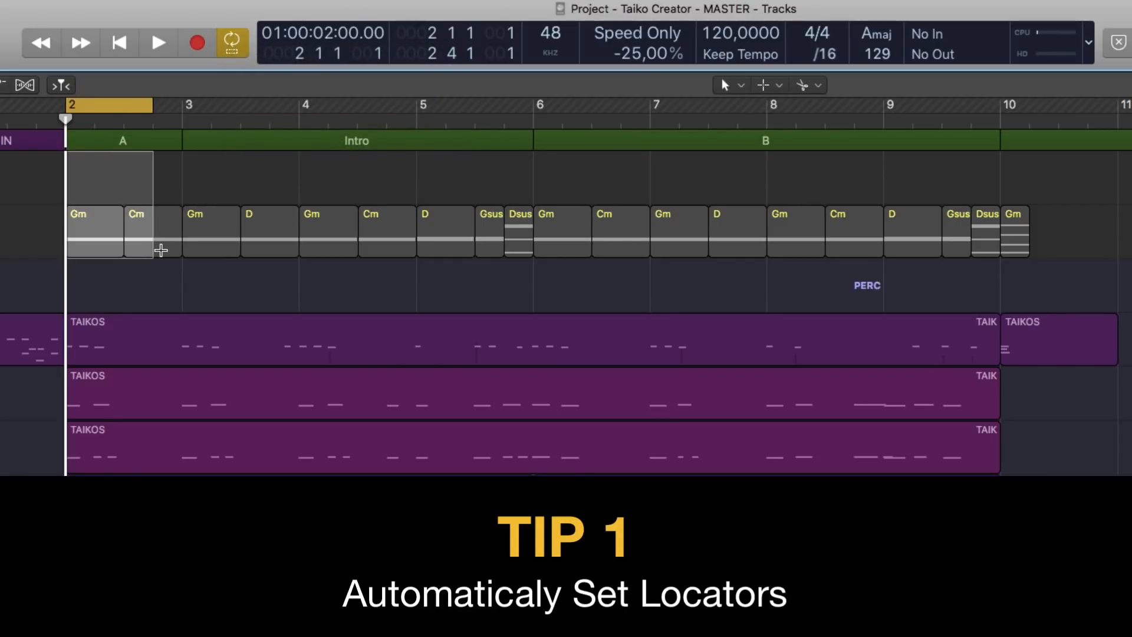
left_click(176, 282)
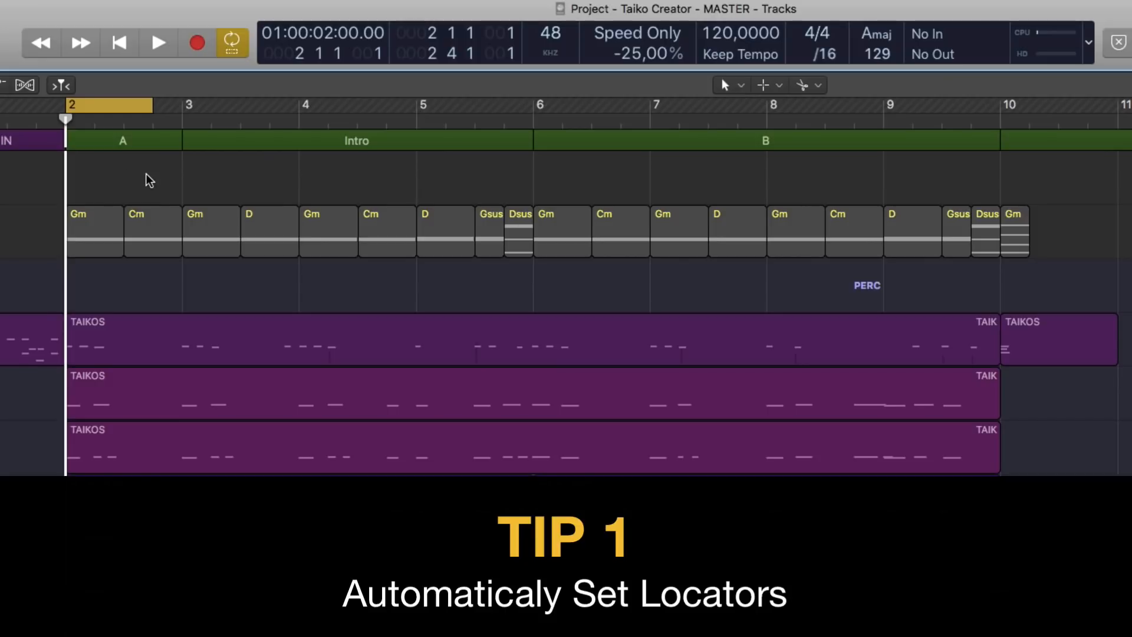
Open the upper TAIKOS region starting at bar 2 in the Piano Roll and select individual notes in bars 3 and 4 to move the locators
right_click(233, 48)
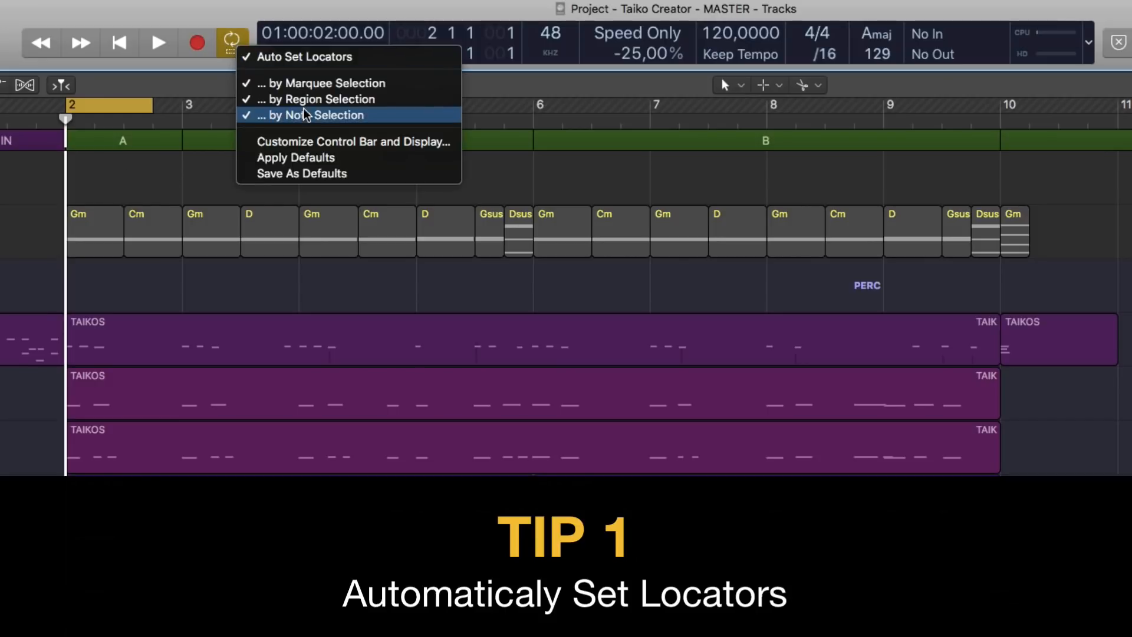
left_click(131, 335)
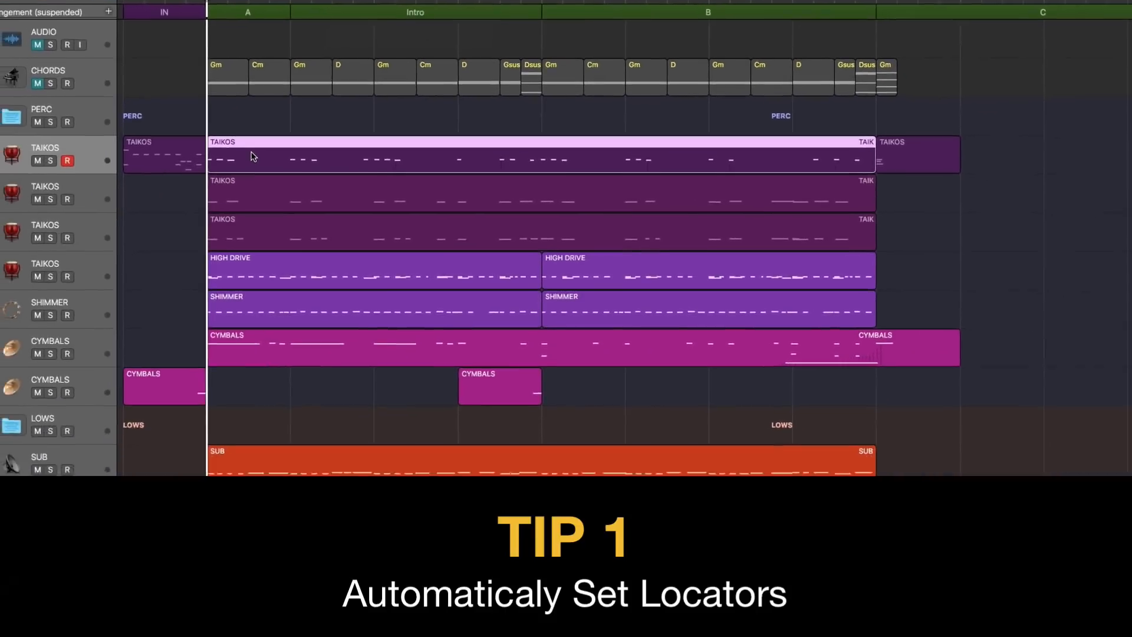
double_click(133, 336)
left_click(418, 394)
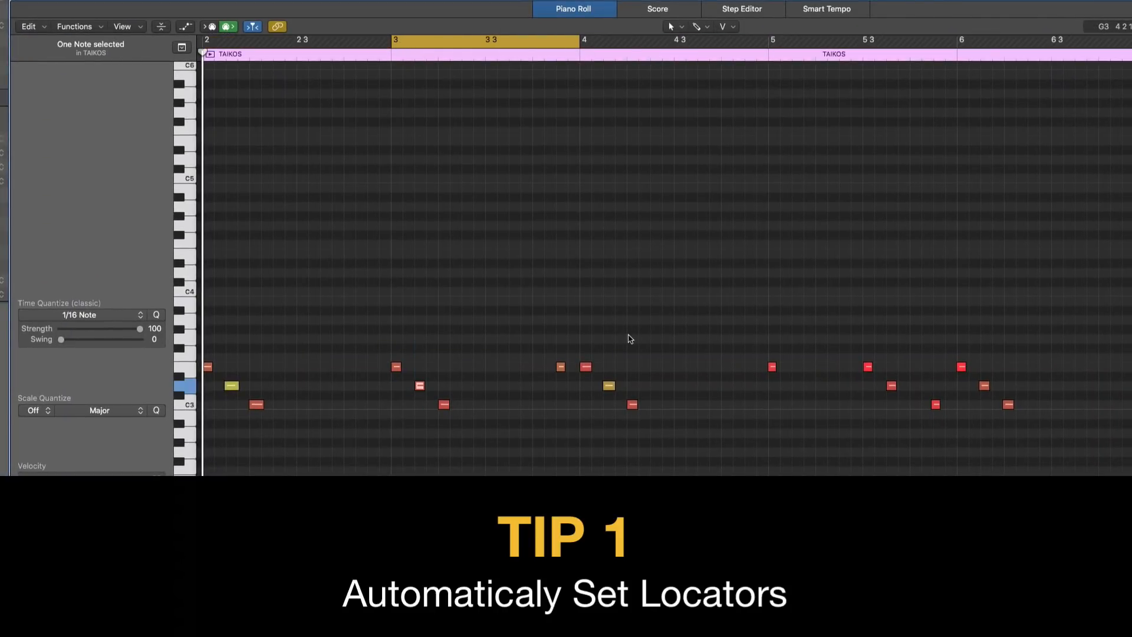
left_click(609, 385)
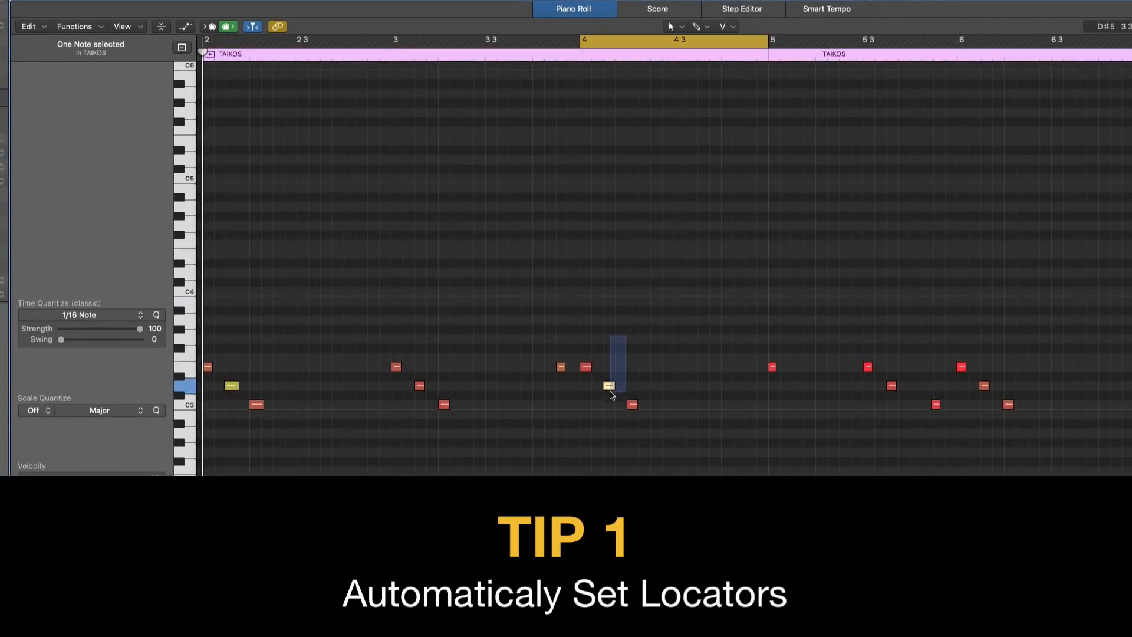
left_click(587, 367)
mouse_move(586, 367)
left_mouse_down()
mouse_move(568, 368)
mouse_move(595, 368)
left_mouse_up()
left_click(587, 320)
left_click(583, 367)
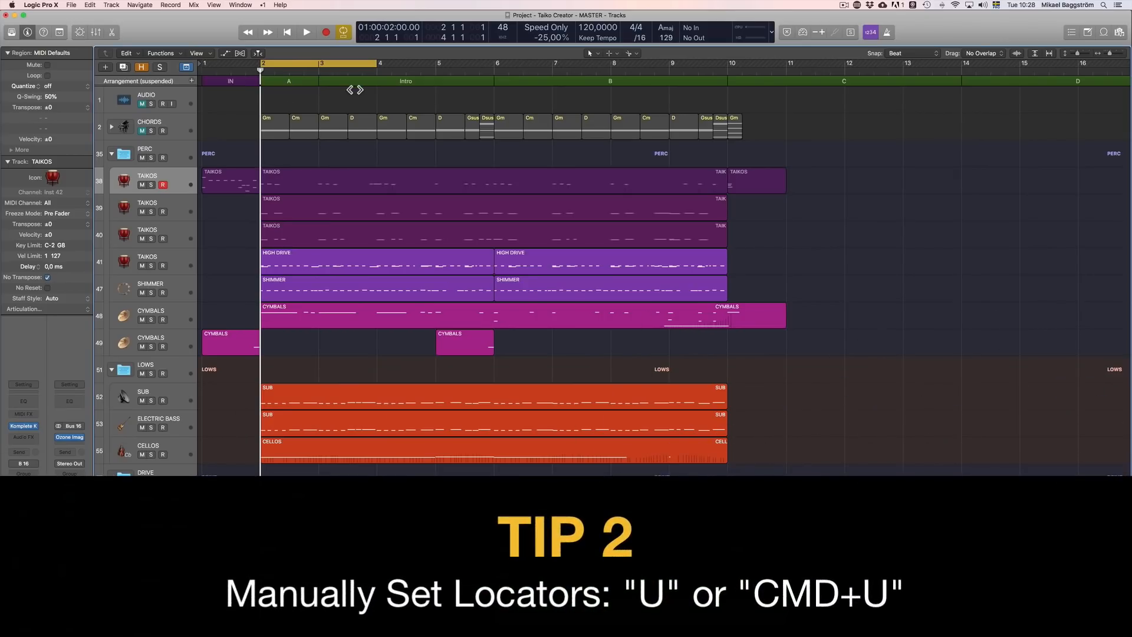
Turn off Auto Set Locators and manually set the locators around the four chord regions from bar 6 to bar 8
right_click(344, 32)
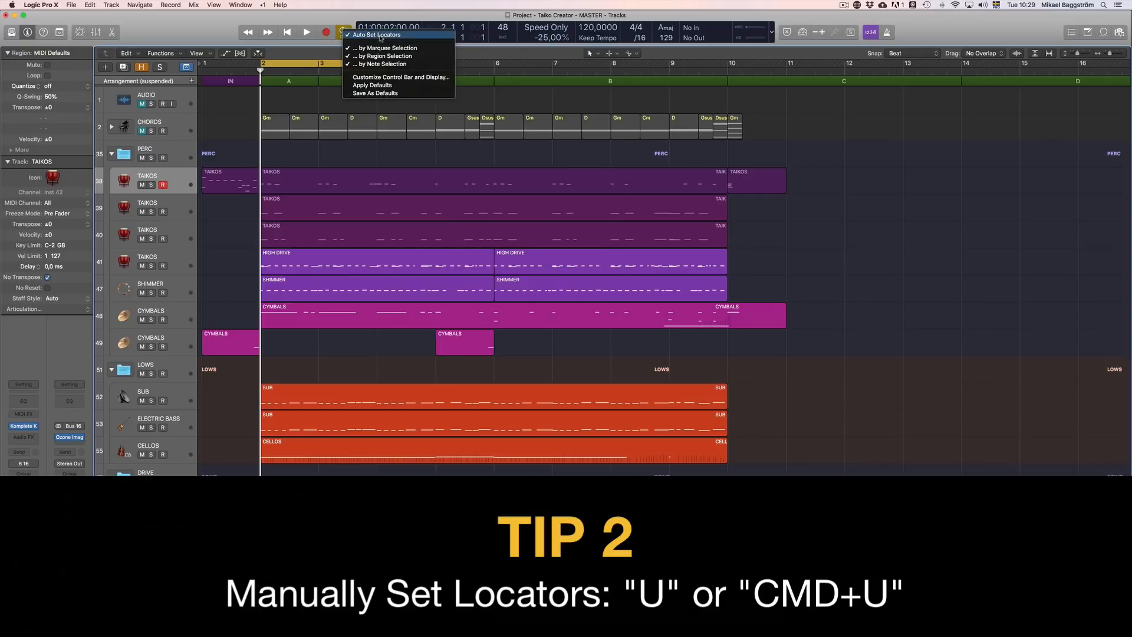
left_click(400, 36)
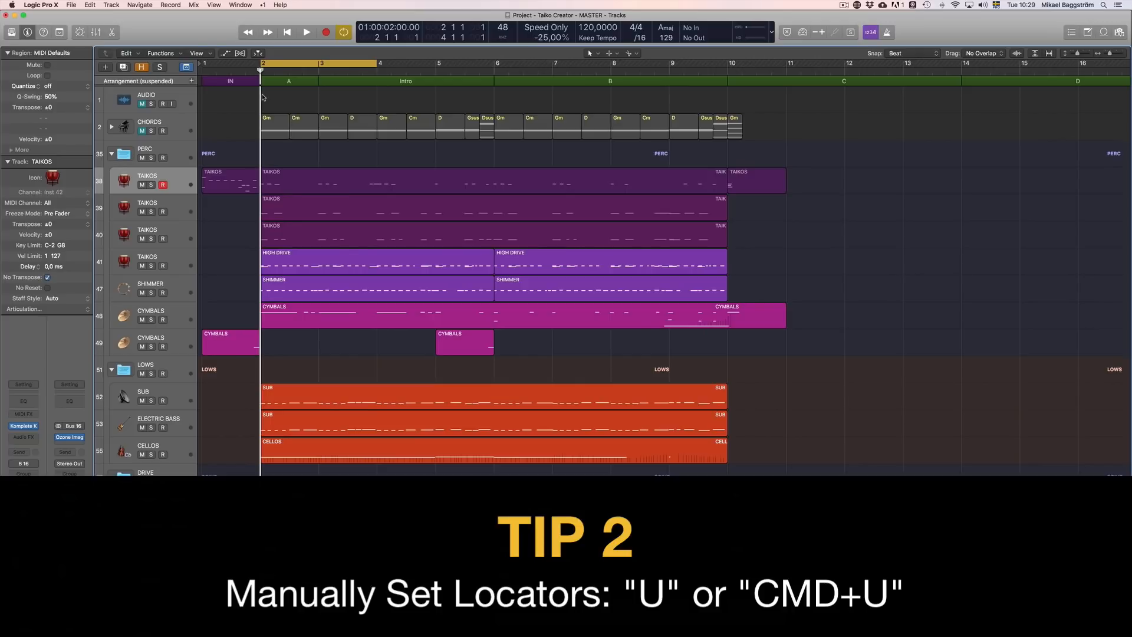
left_click_drag(282, 102, 437, 140)
left_click_drag(494, 96, 608, 153)
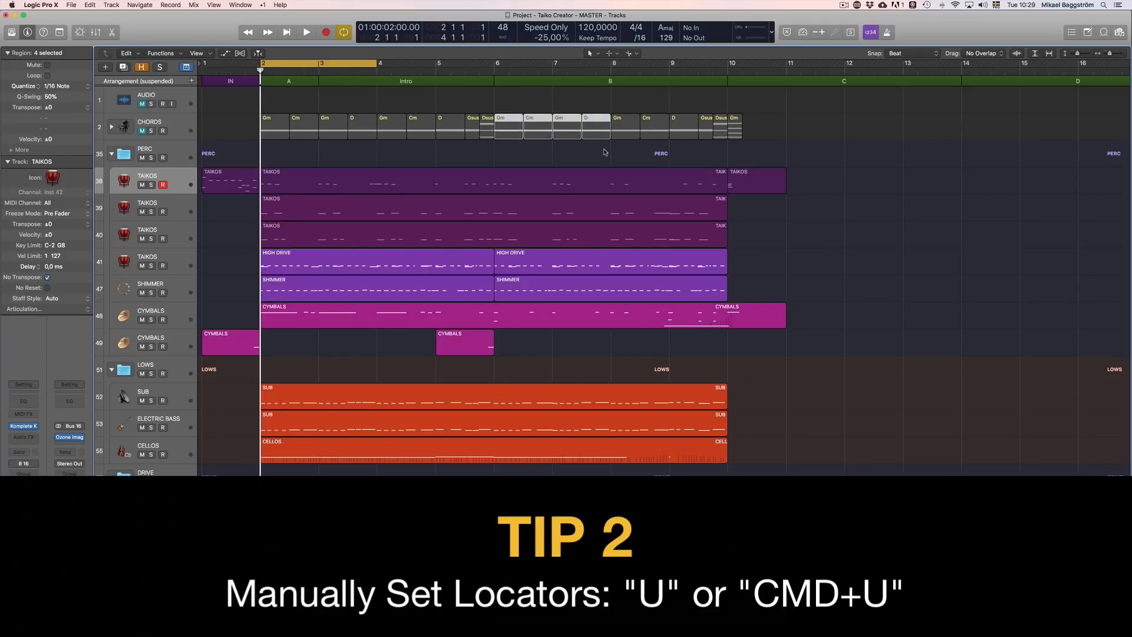
key("u")
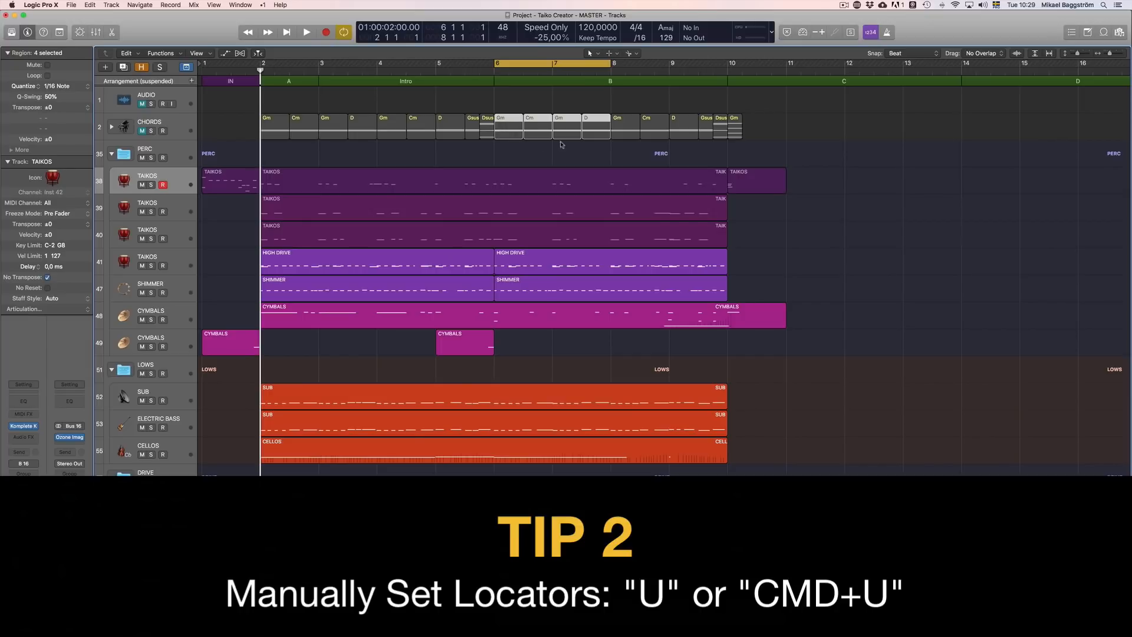
left_click(595, 101)
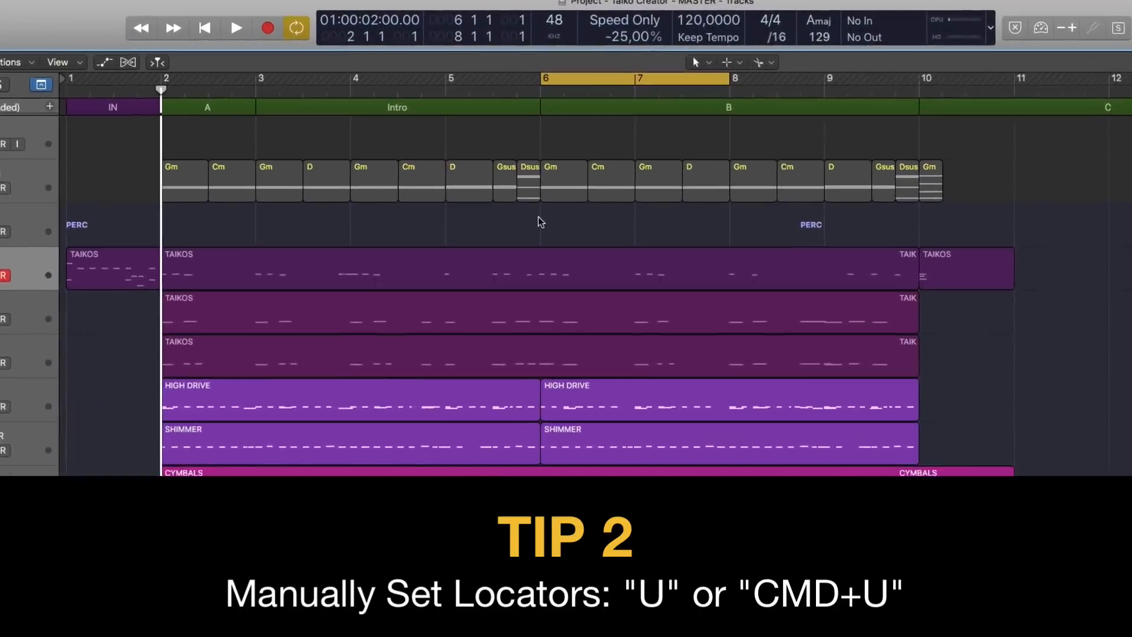
Set the locators, rounded to full bars 5 to 6, around the Dsus chord region just before bar 6
left_click(527, 176)
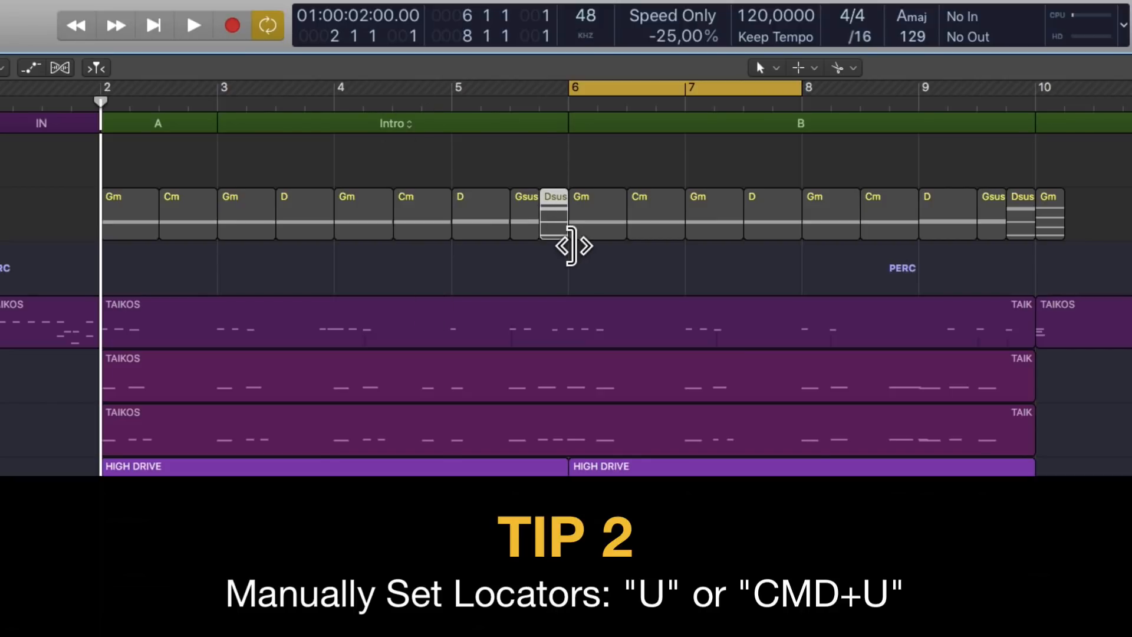
key("super+u")
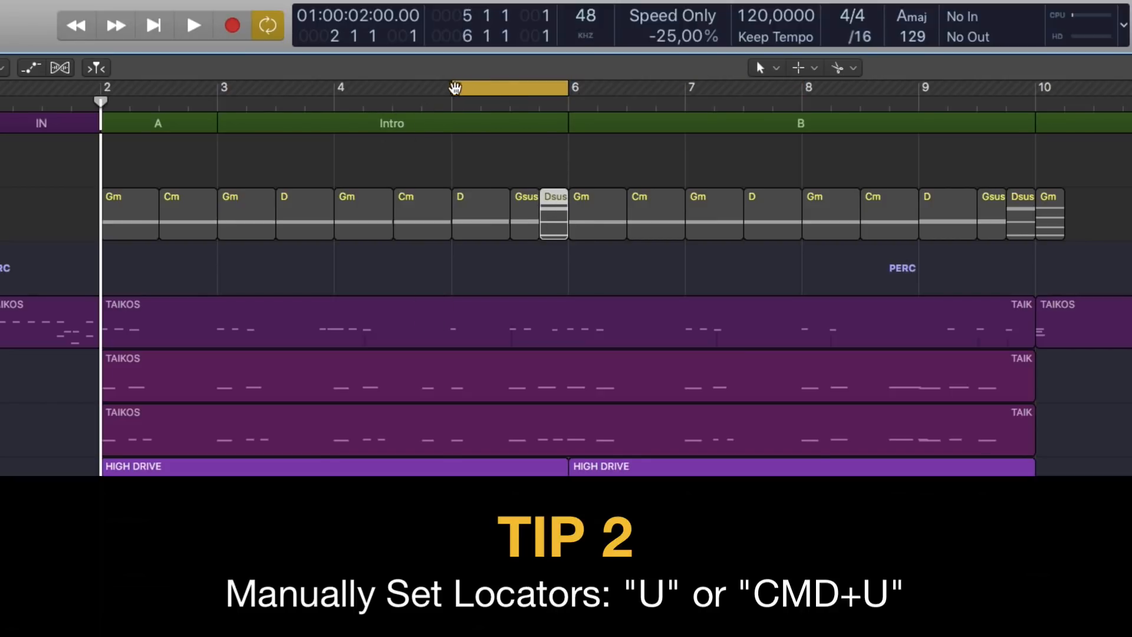
left_click(561, 167)
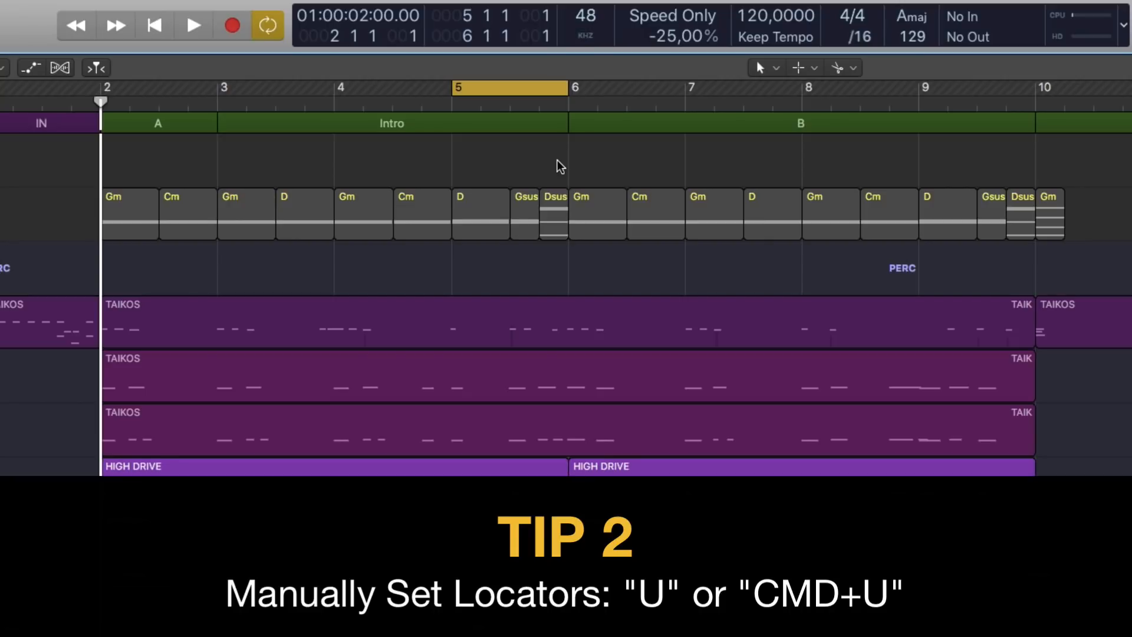
Set the locators to the exact length of the Dsus chord region, from 5 4 to bar 6
left_click(555, 206)
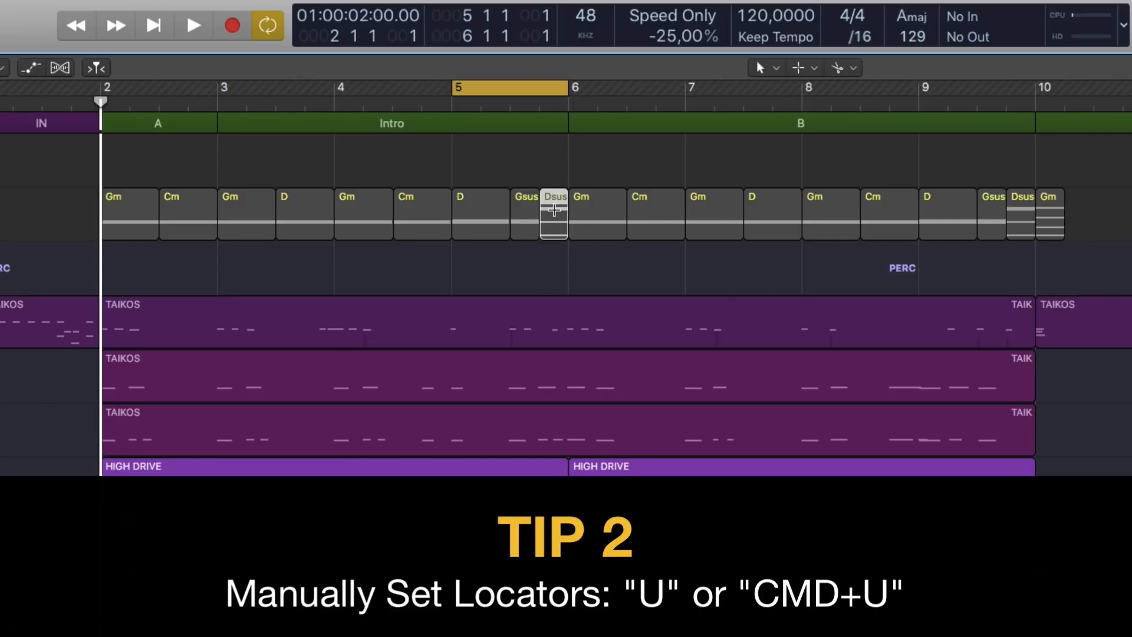
key("u")
left_click(580, 168)
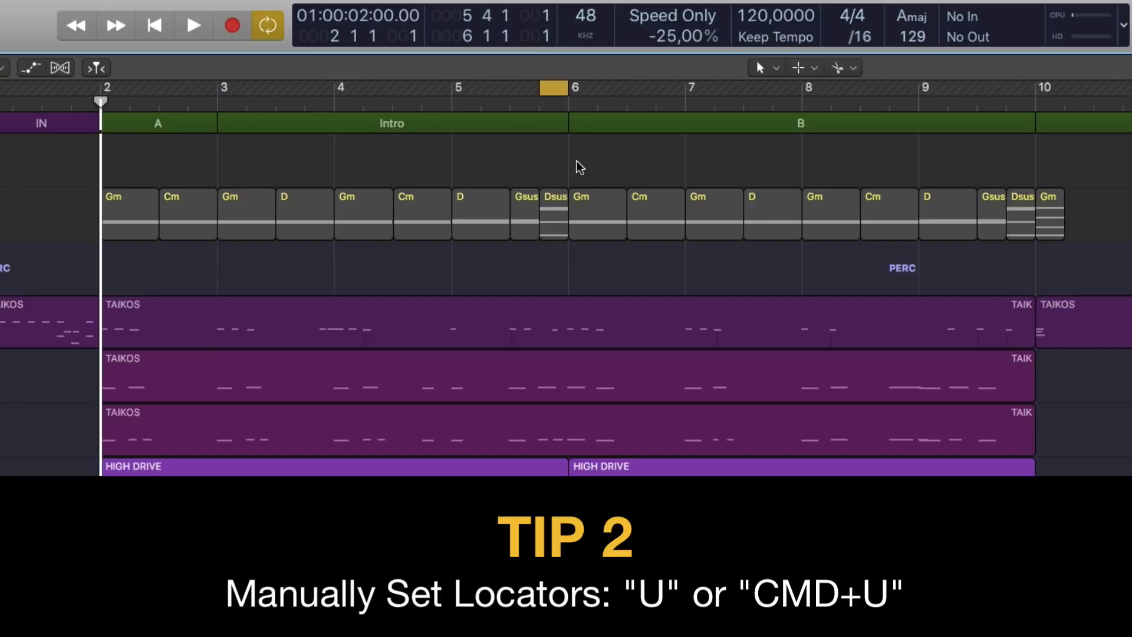
Marquee-select the Cm chord in bar 6 and set the locators to it, from 6 3 to bar 7
left_click(545, 195)
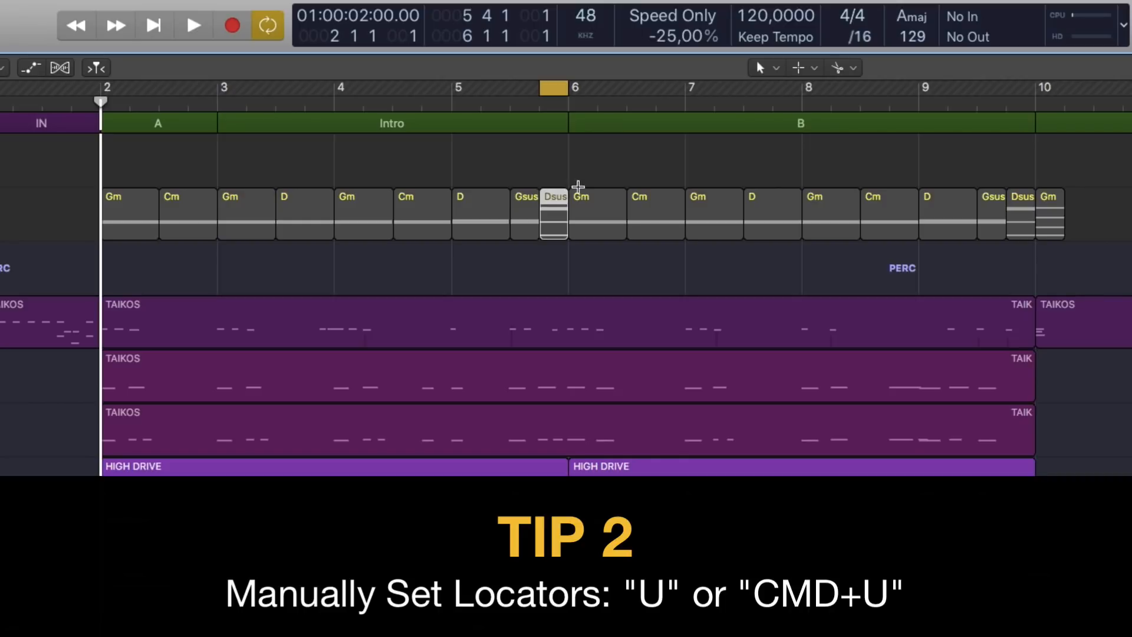
left_click_drag(630, 184, 681, 217)
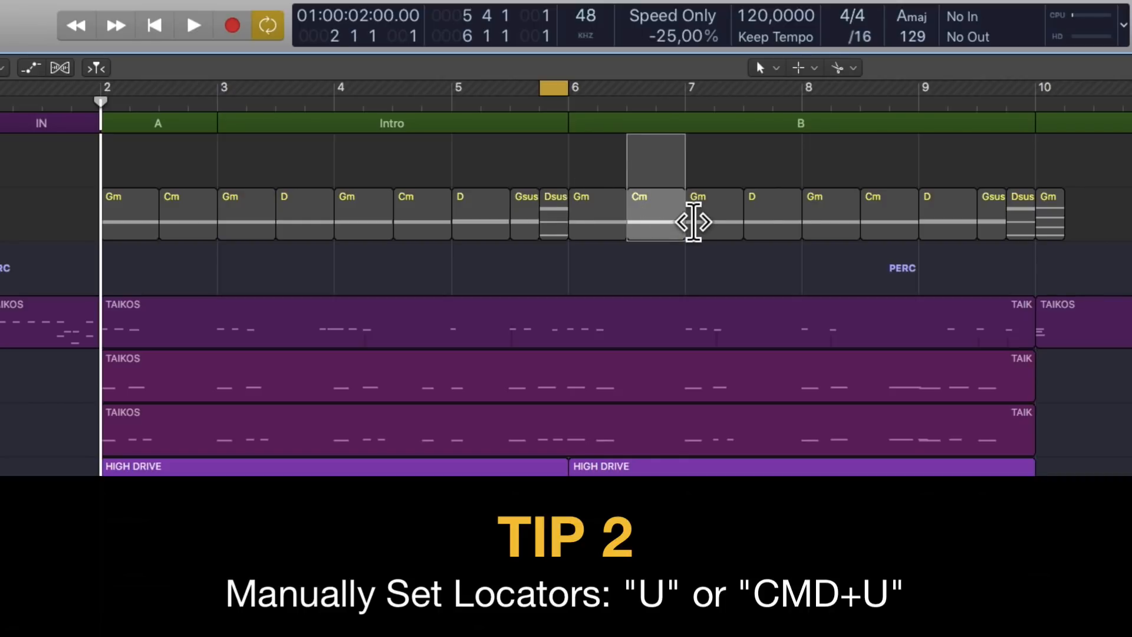
key("u")
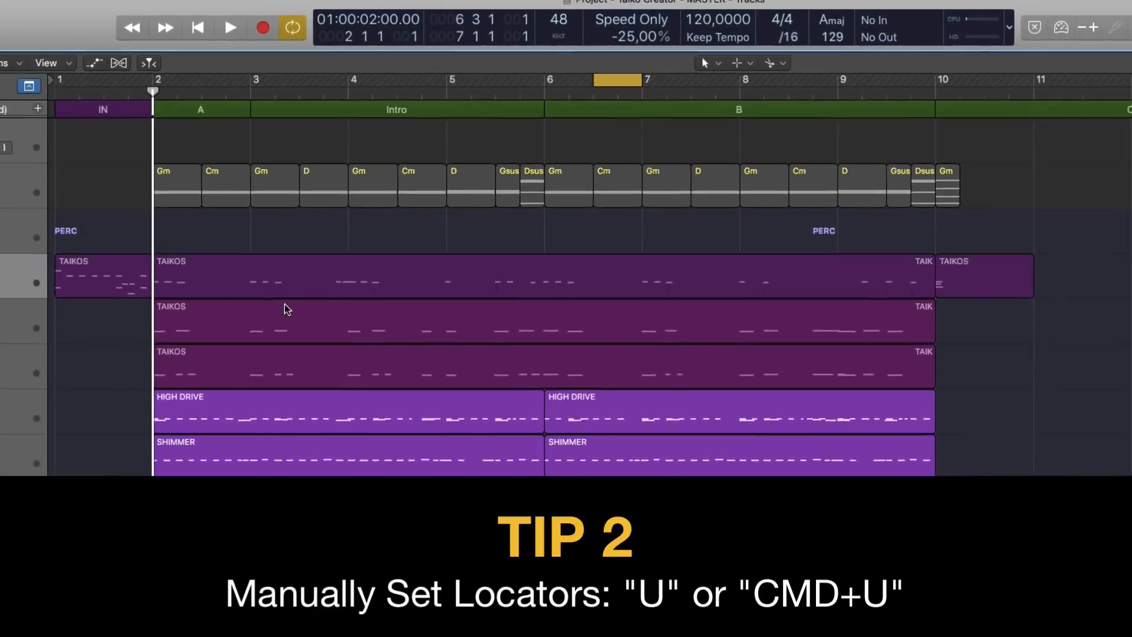
Open the upper TAIKOS region in the Piano Roll and set the locators from its D3 note at 4 3
double_click(300, 292)
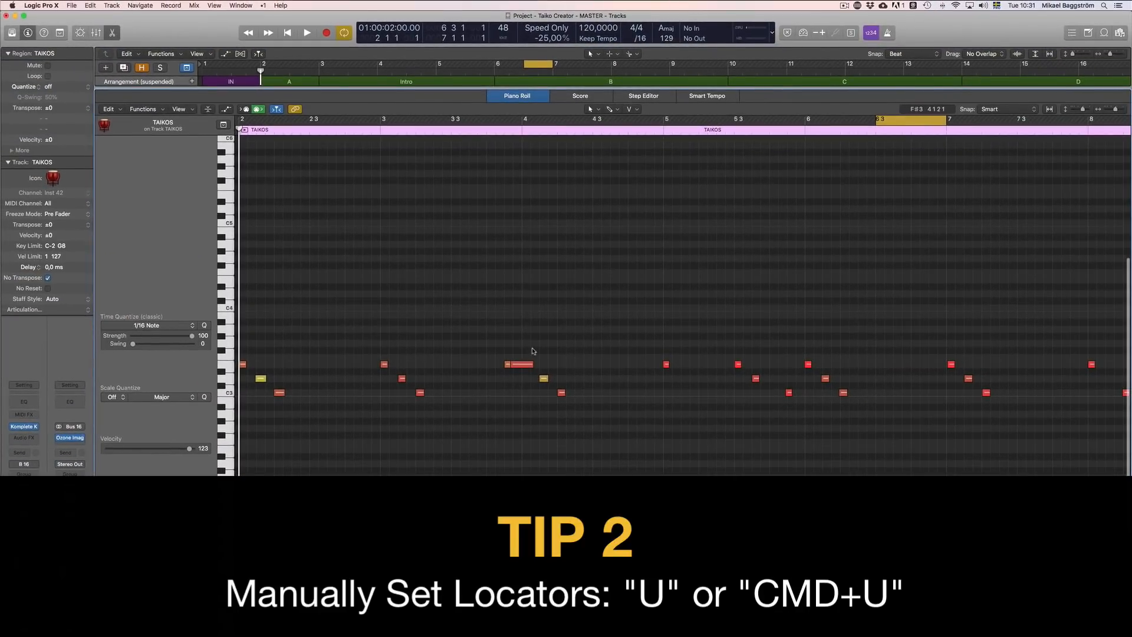
left_click(561, 392)
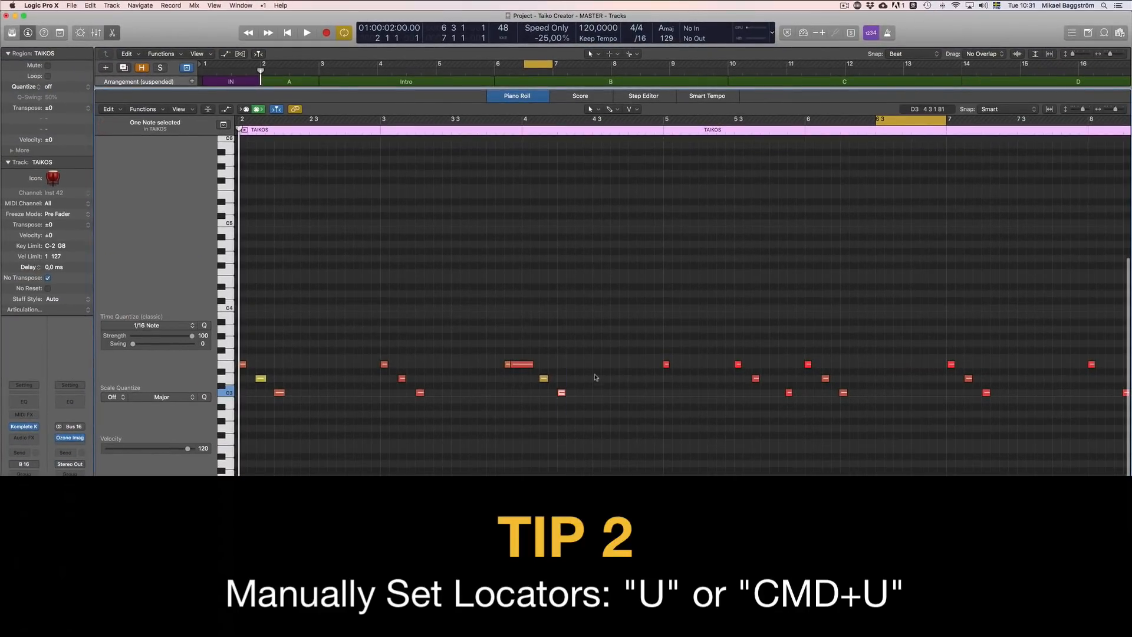
key("u")
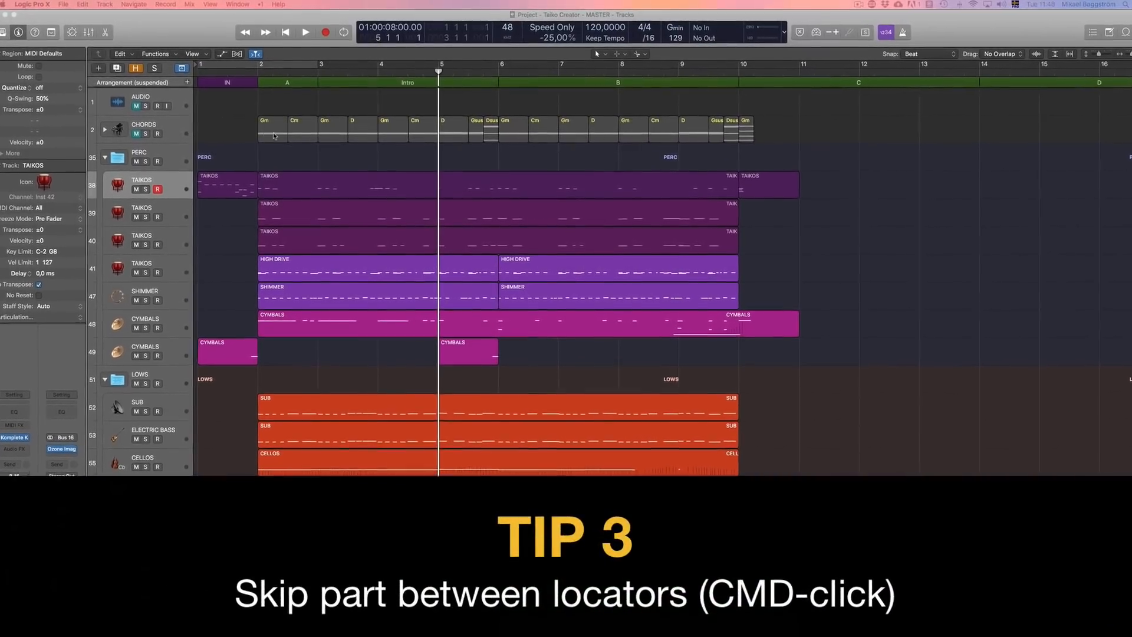
Set the locators around the D, Gsus and Dsus chord regions in bar 5 and turn that cycle area into a skip area
left_click_drag(259, 73, 420, 140)
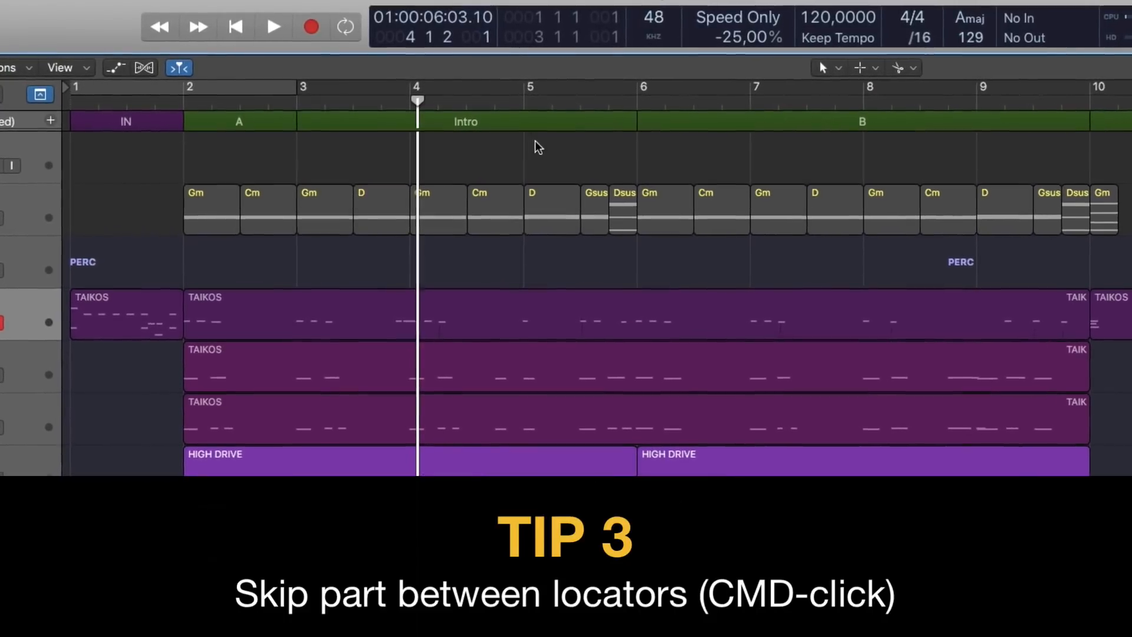
left_click_drag(554, 162, 634, 240)
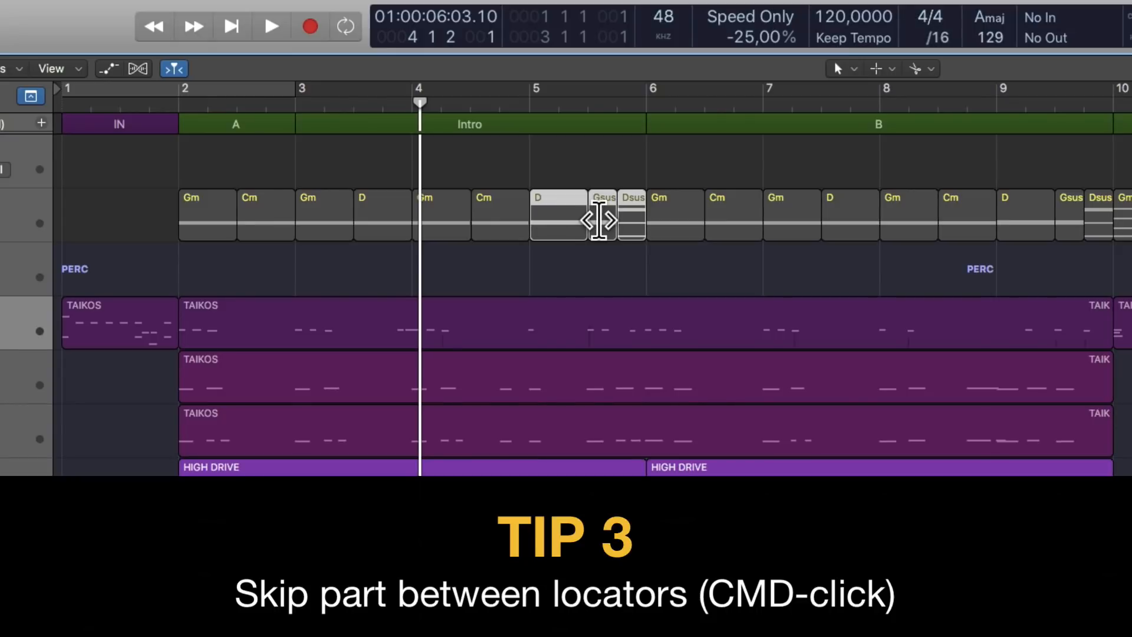
key("super+u")
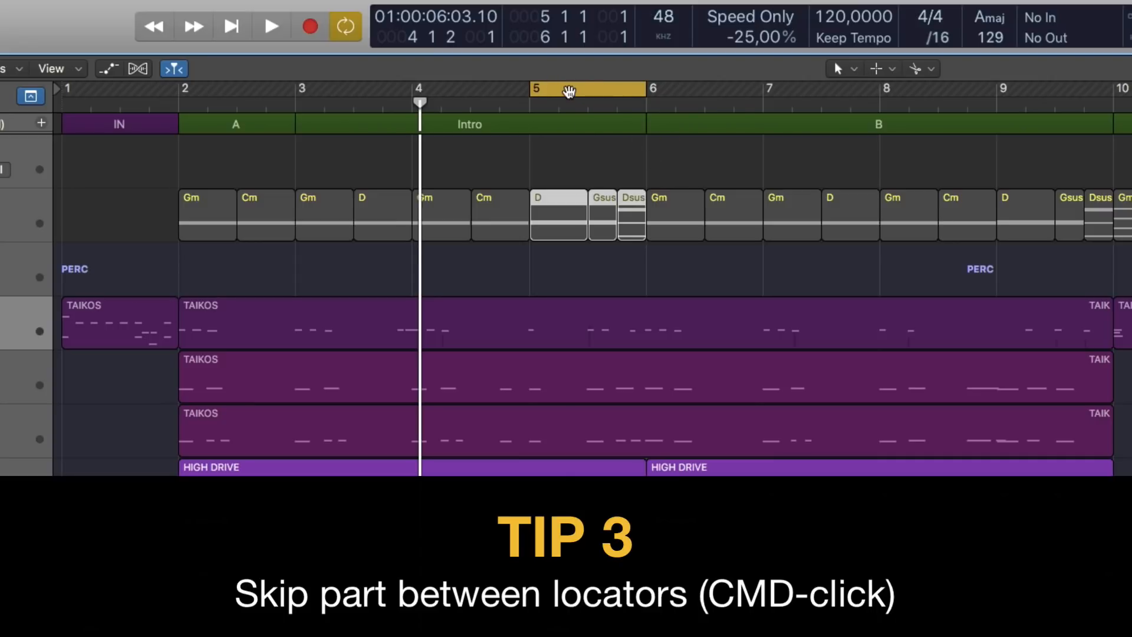
left_click(589, 89, "super")
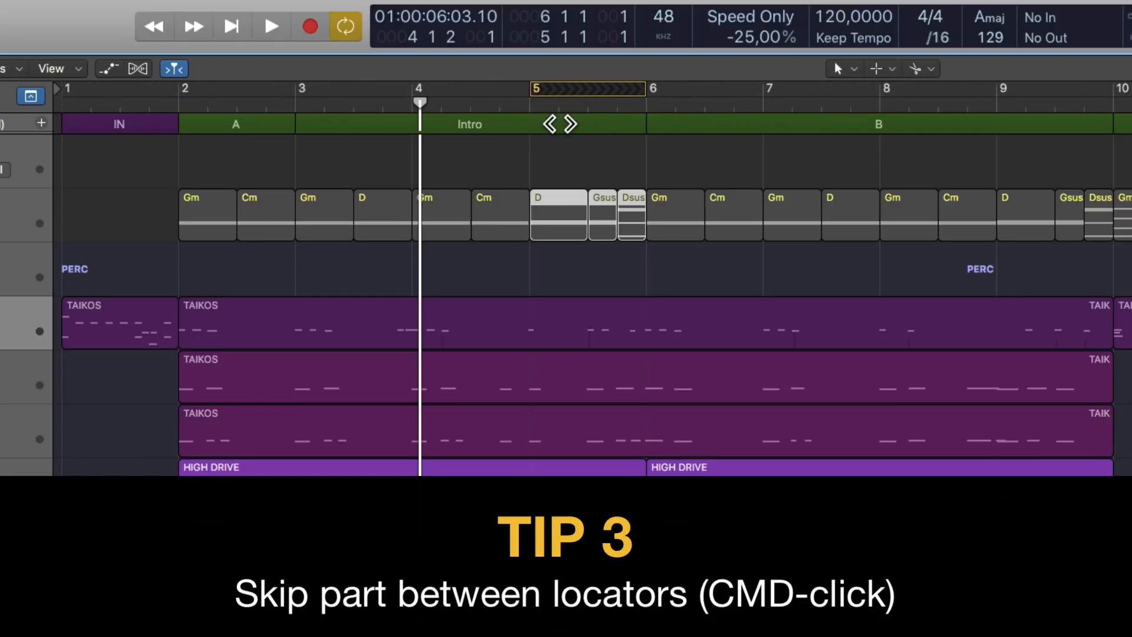
left_click(681, 162)
Play the project from the second half of bar 4 past the skipped bar 5 into bar 6, then stop
key("space")
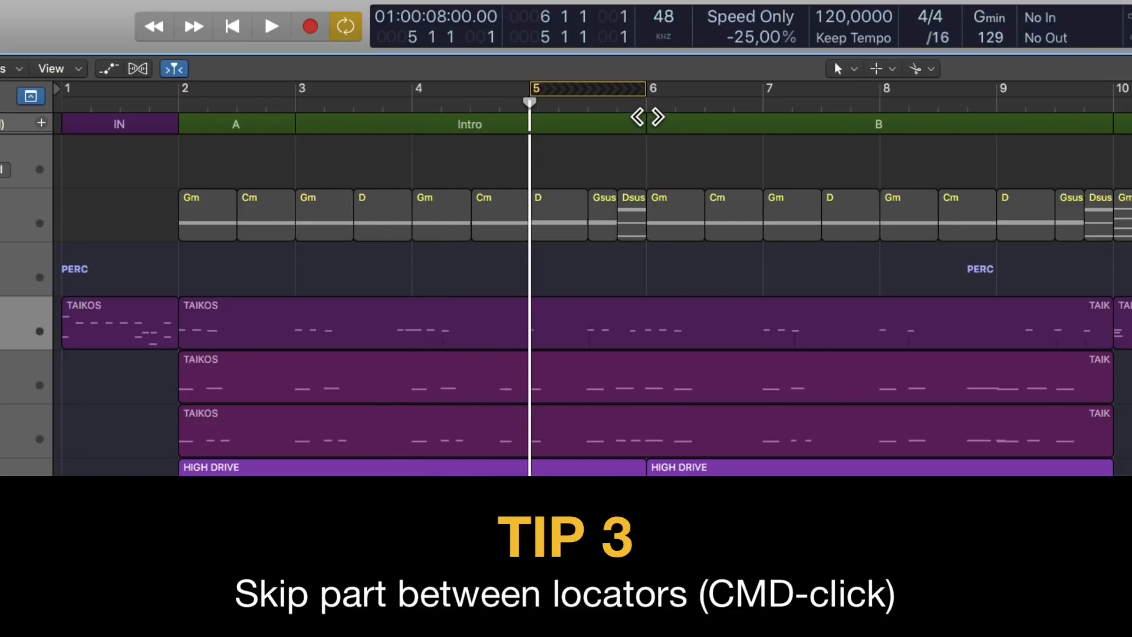
left_click_drag(661, 115, 485, 134)
key("space")
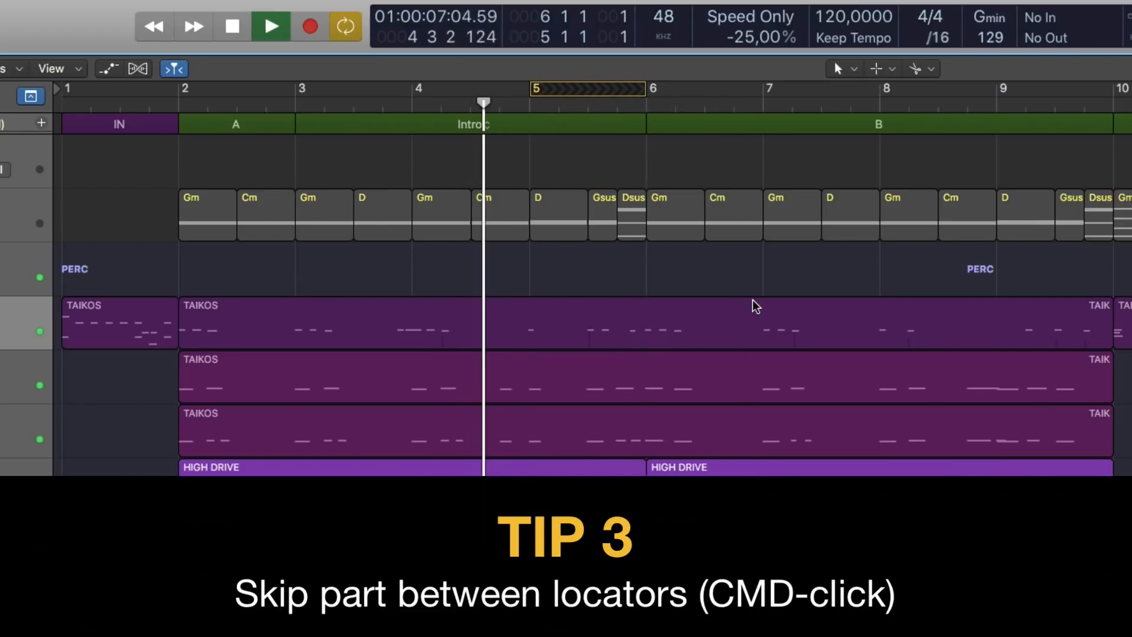
key("space")
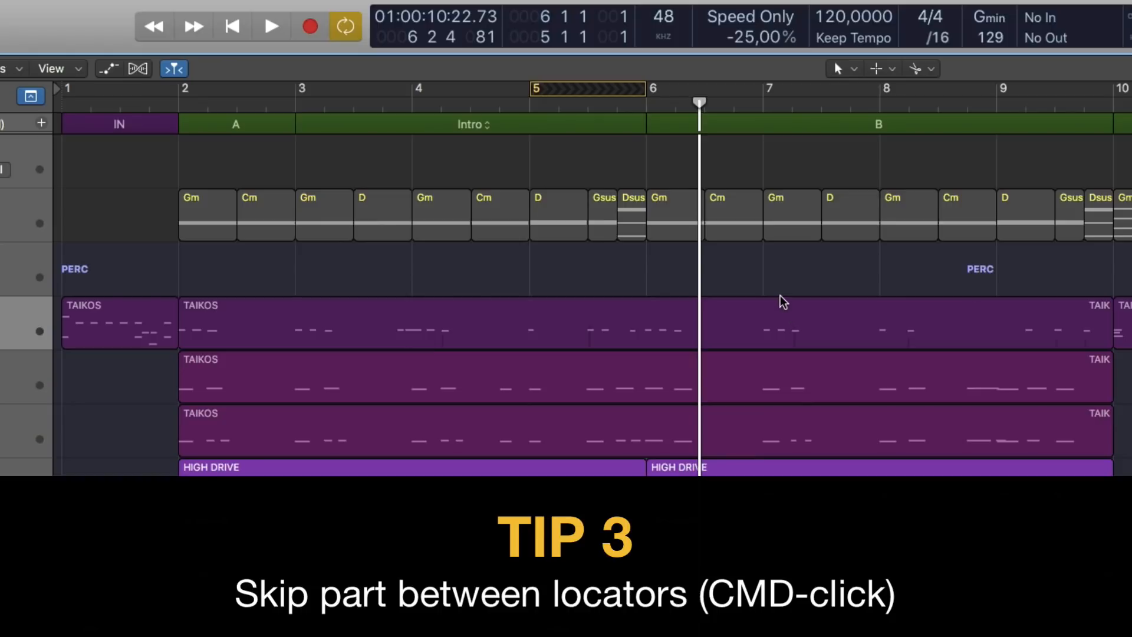
Move the playhead to 4 3, then select and deselect the chord regions in bar 5
left_click(474, 118)
left_click_drag(529, 167, 631, 245)
left_click(641, 160)
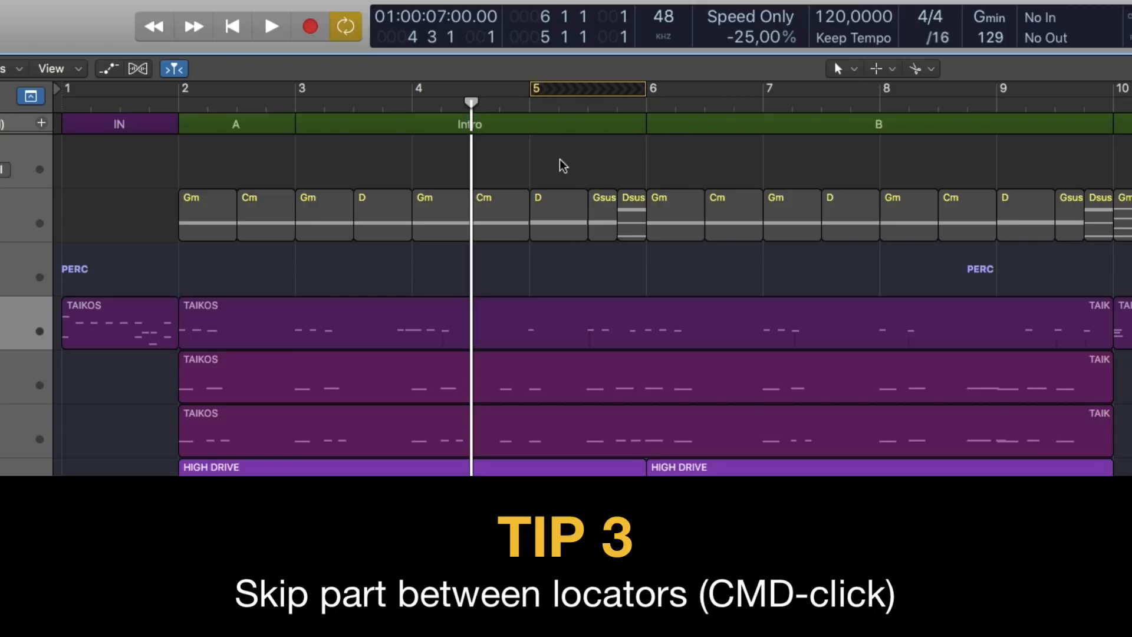
Turn the skip area over bar 5 back into a normal cycle area and globally cut the section between its locators
left_click_drag(538, 114, 652, 147)
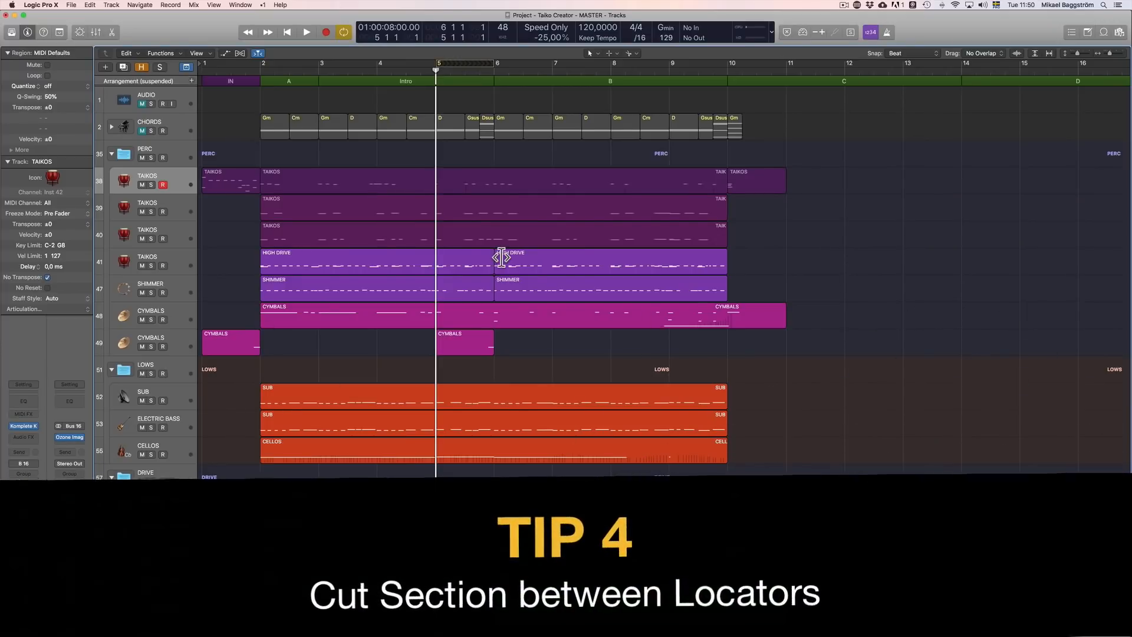
left_click(467, 64, "super")
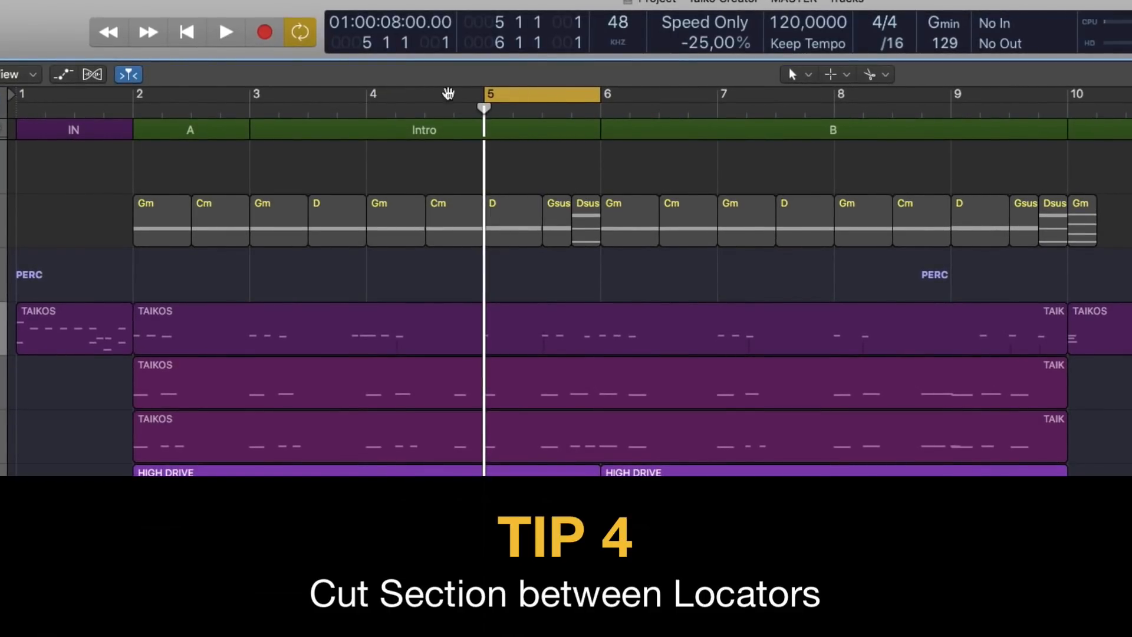
right_click(541, 99)
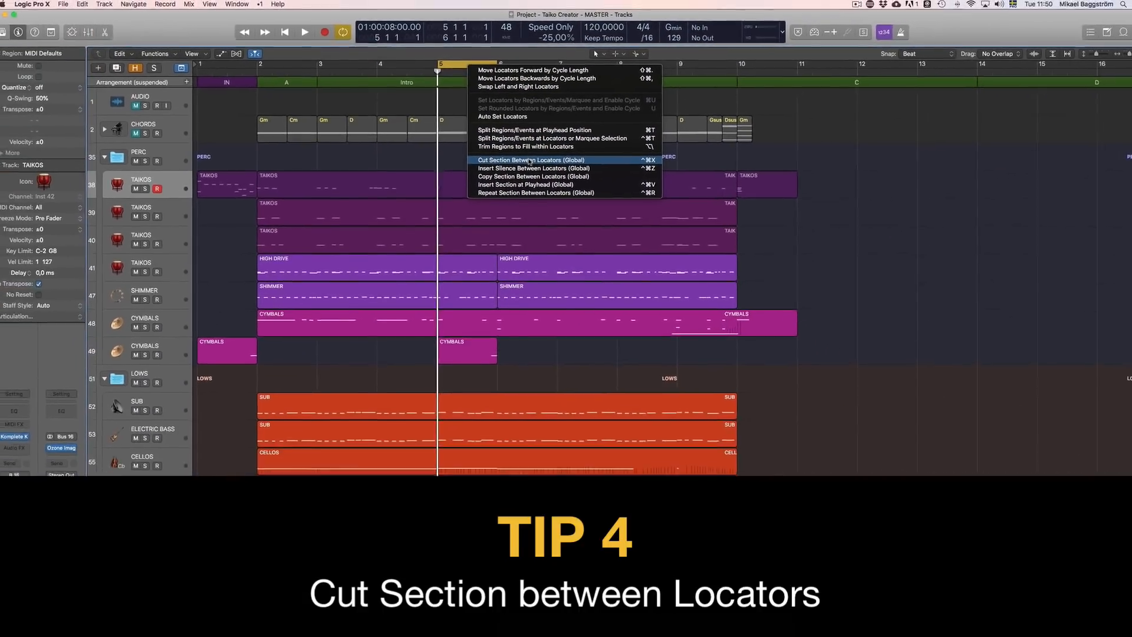
left_click(609, 230)
left_click(885, 225)
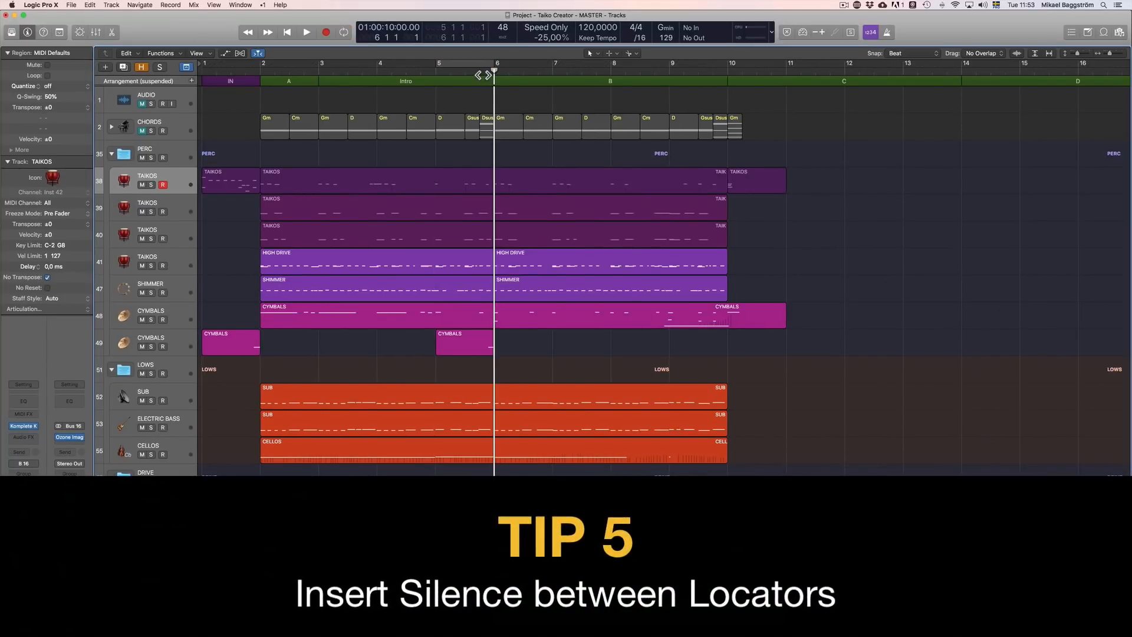
Set rounded locators around the Gm and Cm chord regions in bar 6 and globally insert silence between the locators
left_click_drag(295, 77, 501, 80)
left_click_drag(501, 97, 532, 127)
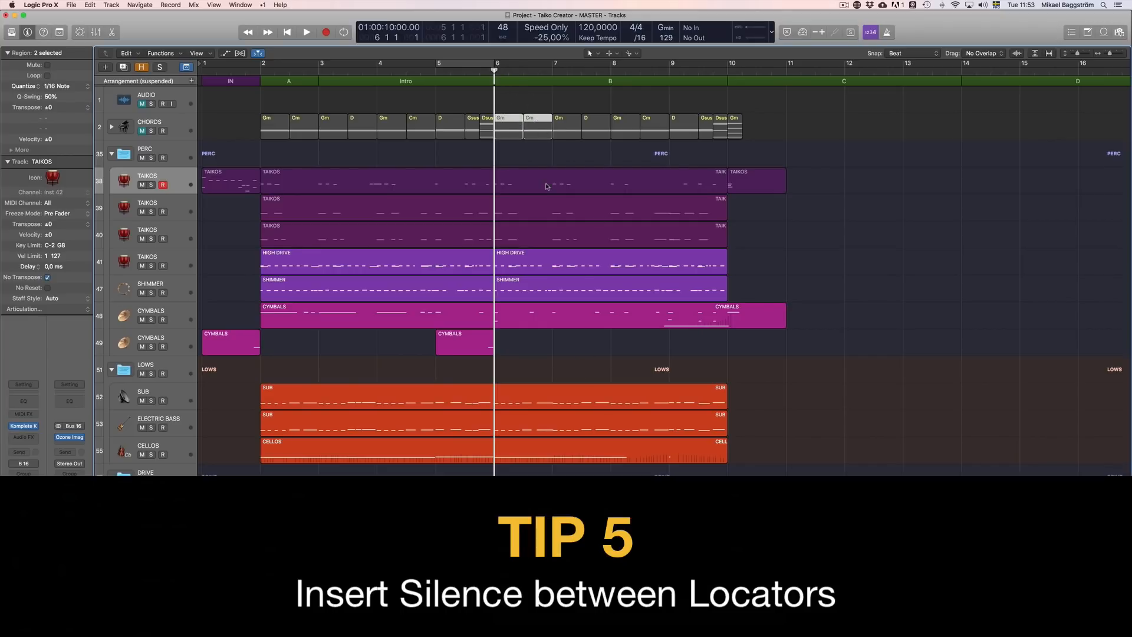
key("u")
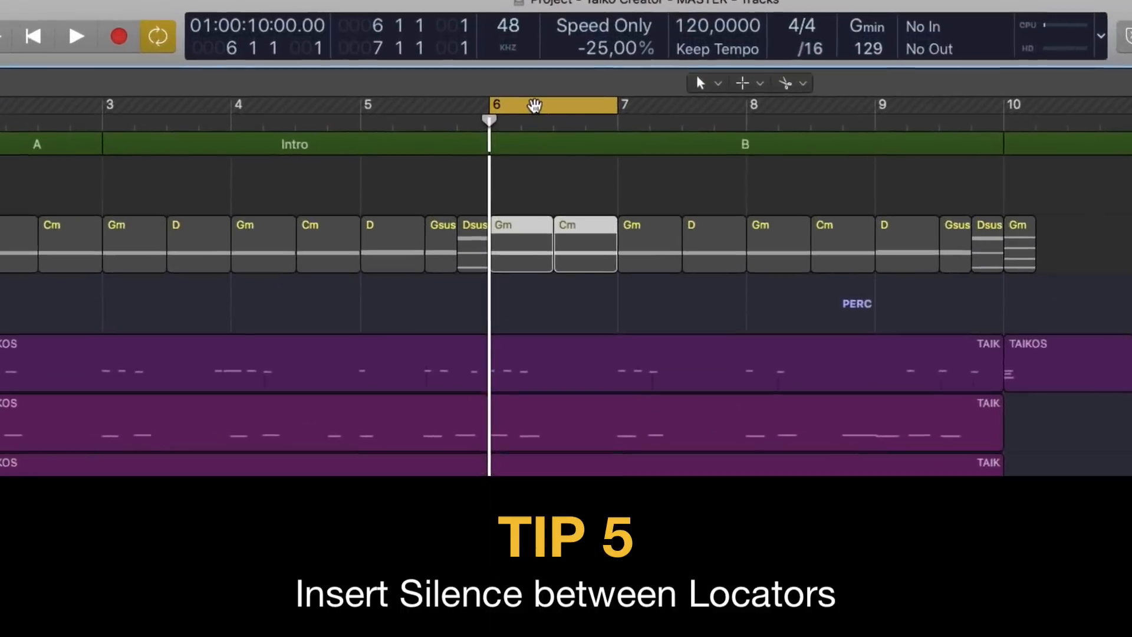
right_click(516, 66)
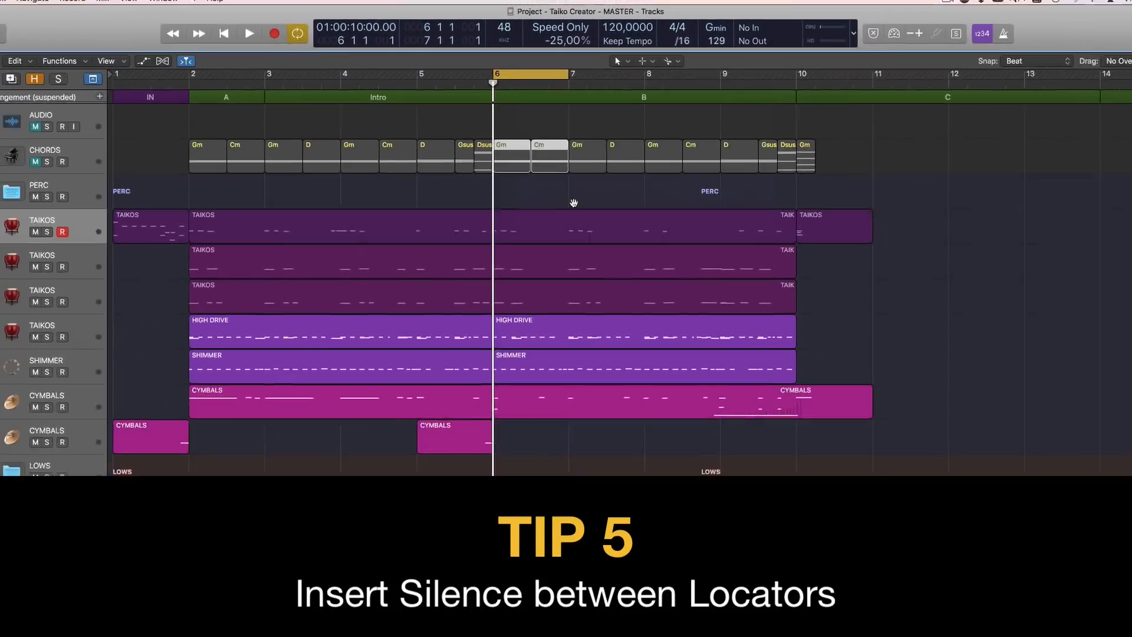
left_click(613, 290)
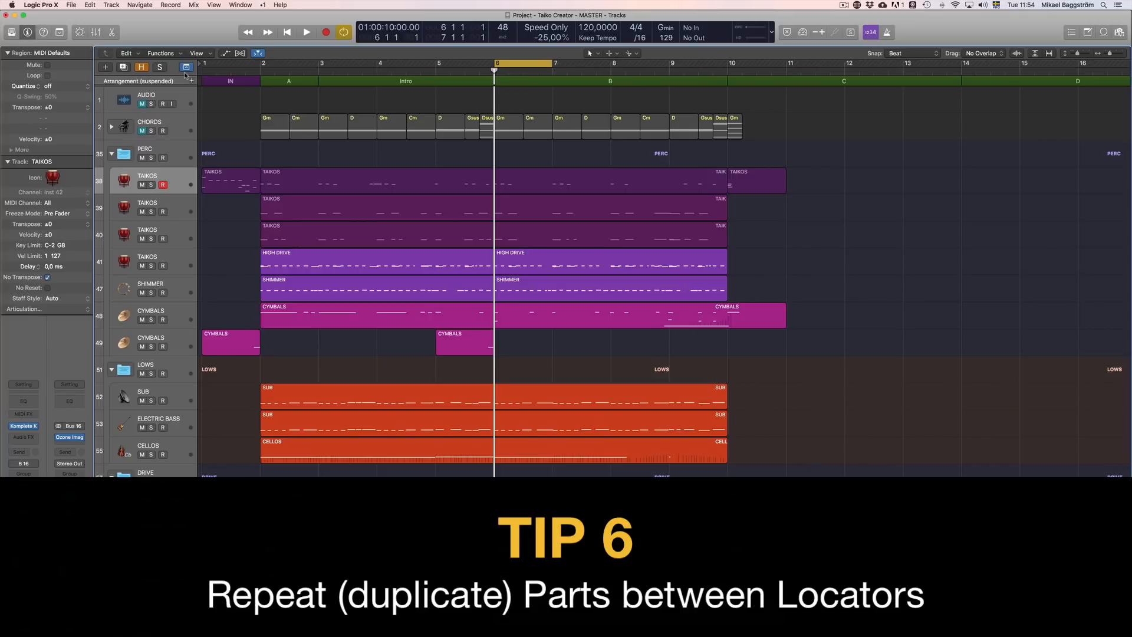
Set the locators around the chord regions from bar 6 through bar 9 and globally repeat the section between the locators
left_click_drag(501, 97, 720, 154)
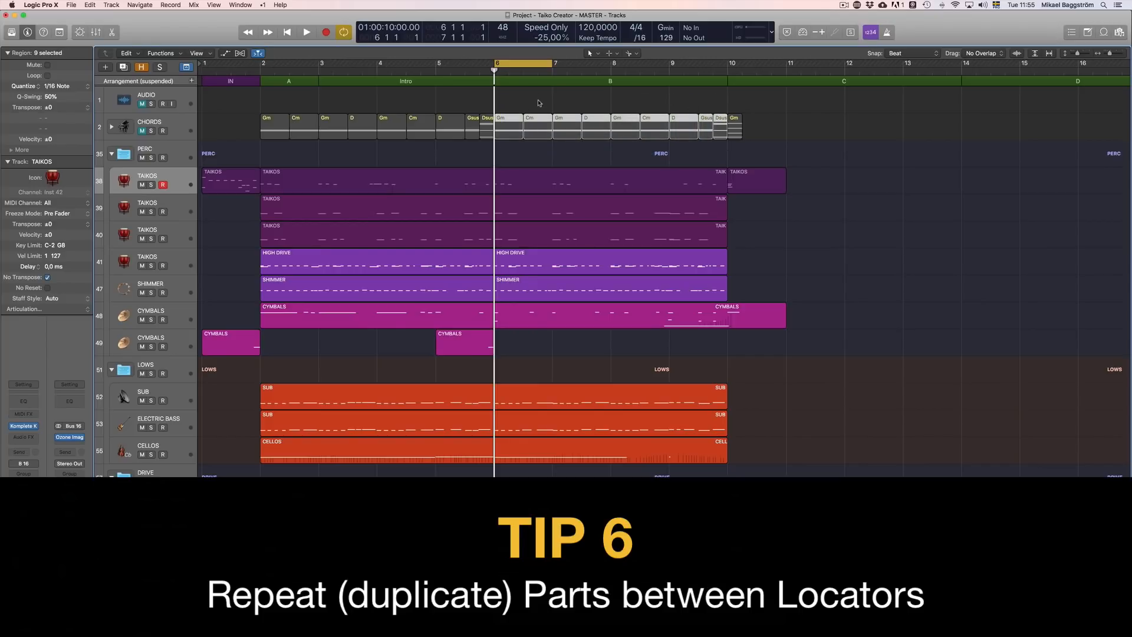
key("super+u")
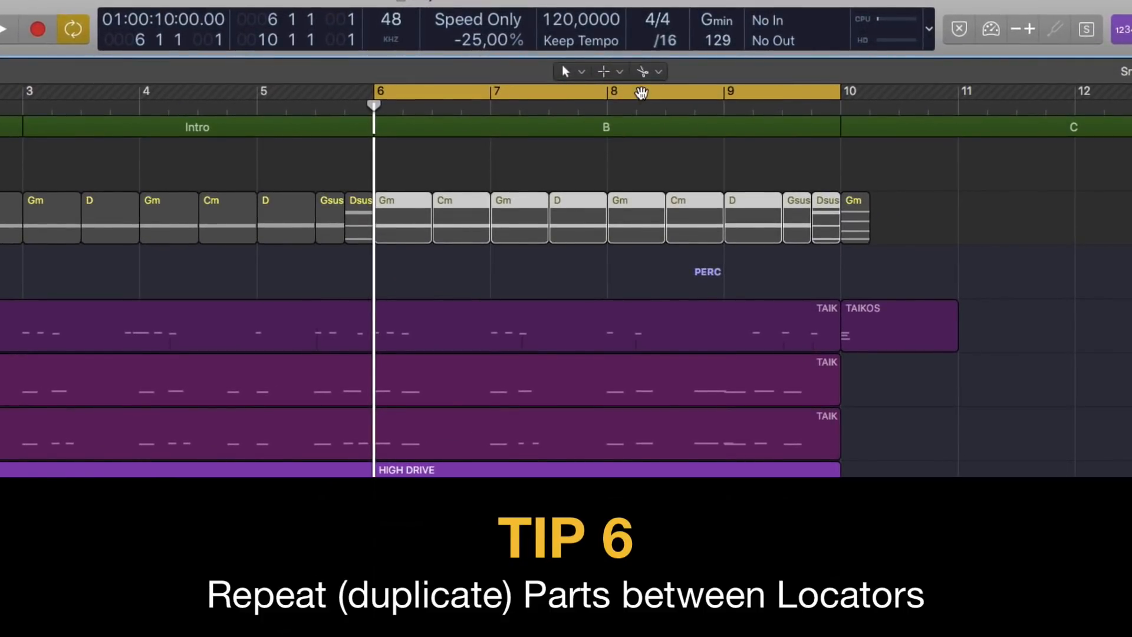
right_click(642, 92)
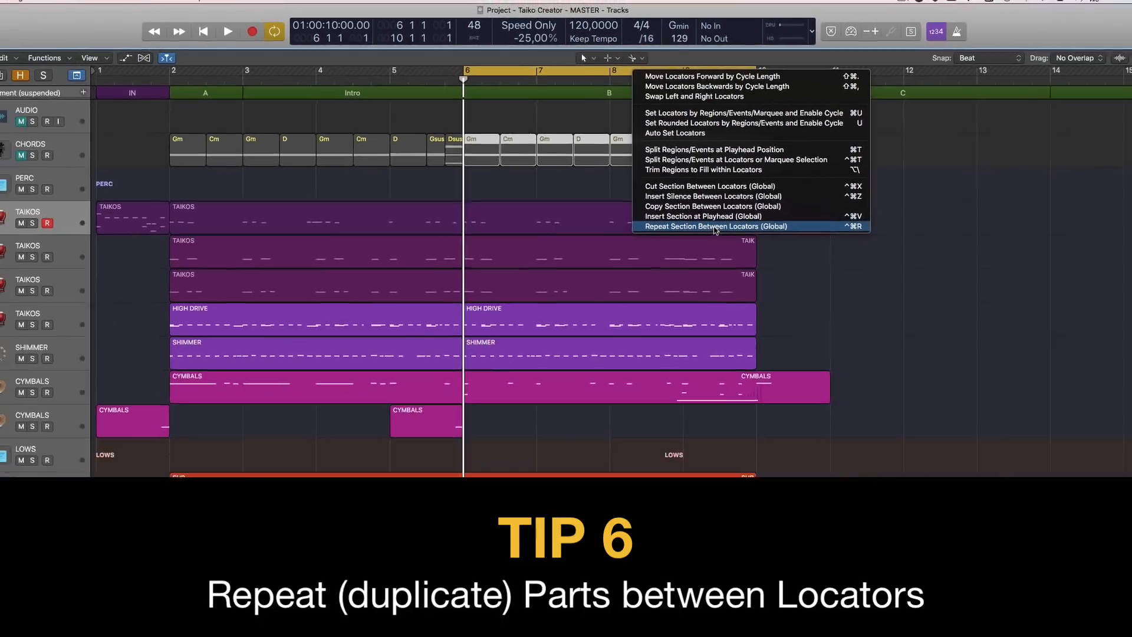
left_click(715, 227)
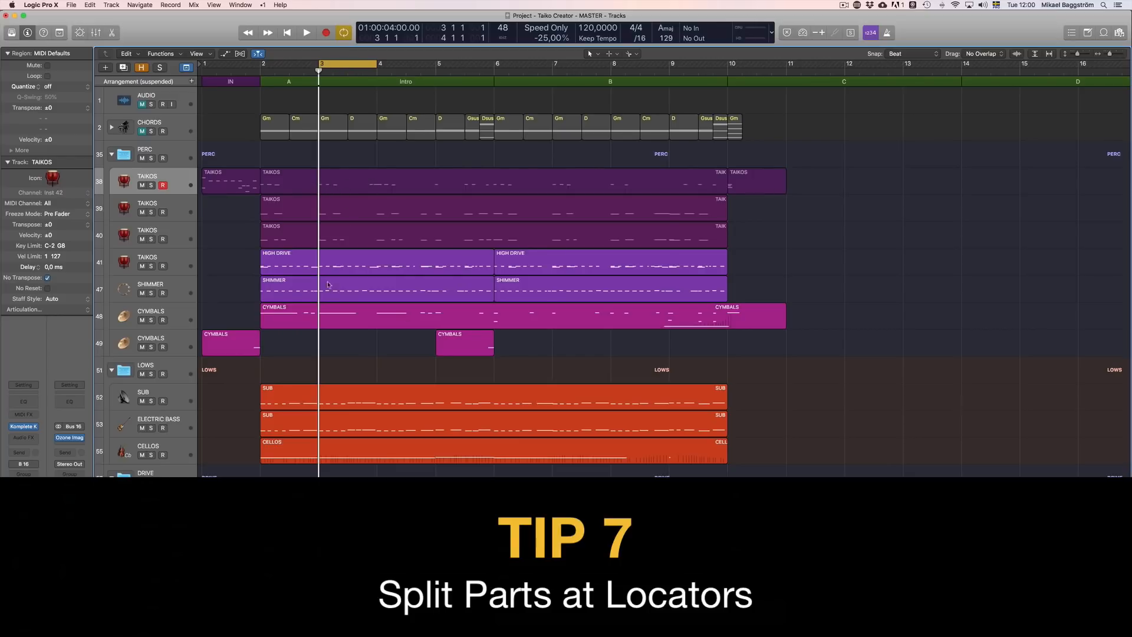
Select all regions in the arrangement
scroll(341, 252, "down", 5)
scroll(342, 224, "up", 5)
scroll(391, 457, "down", 10)
scroll(391, 458, "up", 10)
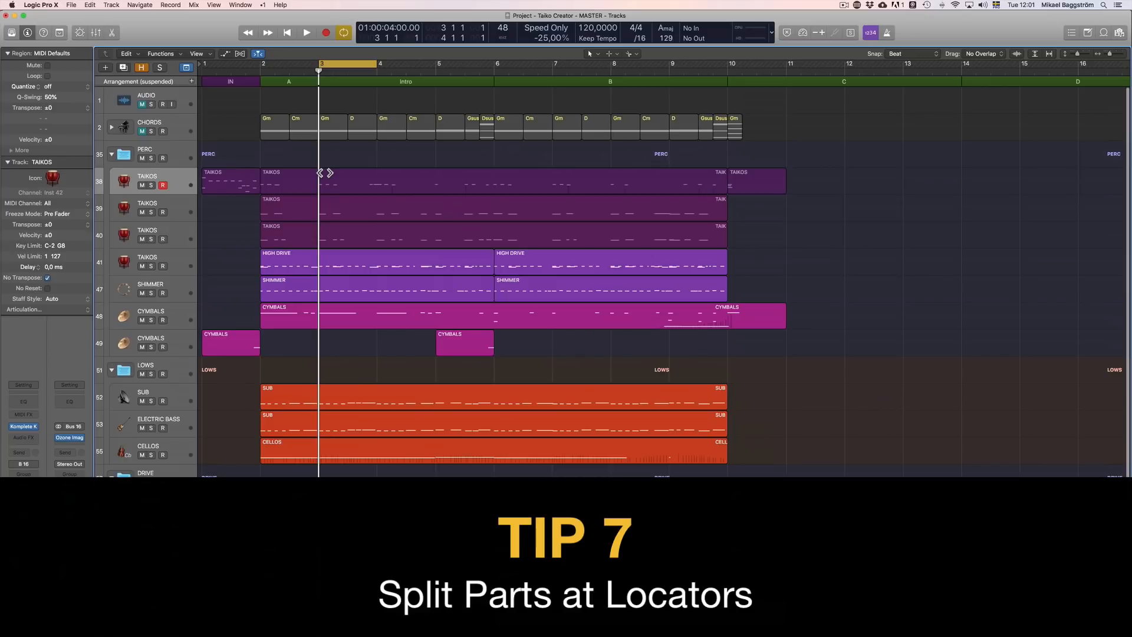
key("super+a")
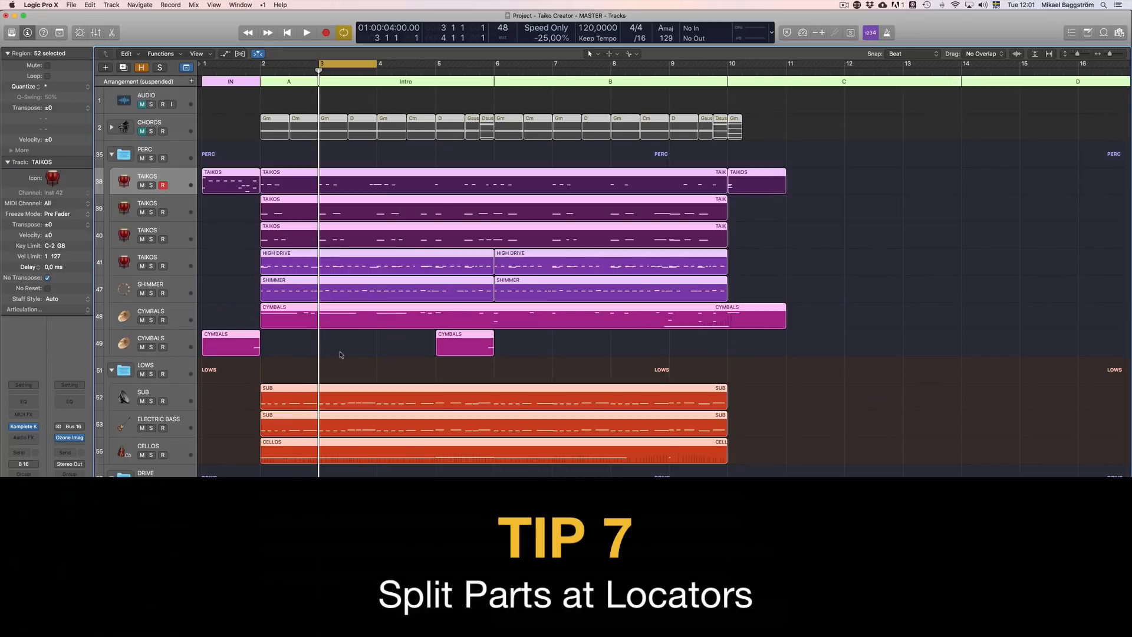
scroll(342, 356, "down", 6)
scroll(343, 357, "up", 6)
Split the TAIKOS, HIGH DRIVE, SHIMMER and upper CYMBALS regions crossing bar 3 at the locators, choosing Split for notes that cross the split points
left_click_drag(343, 357, 342, 184)
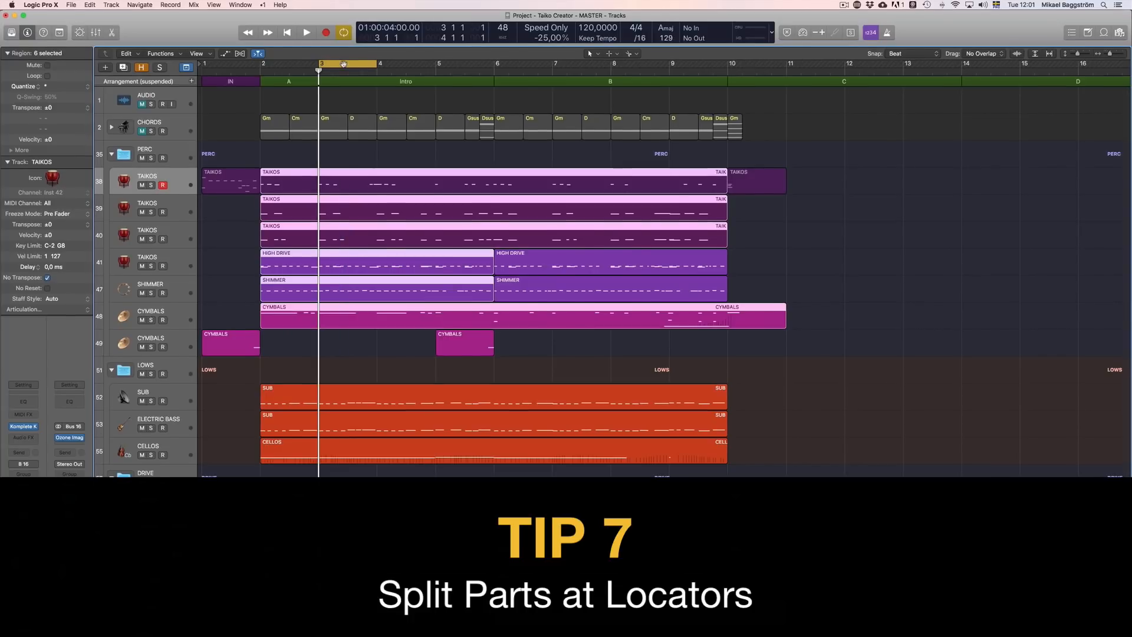
right_click(344, 64)
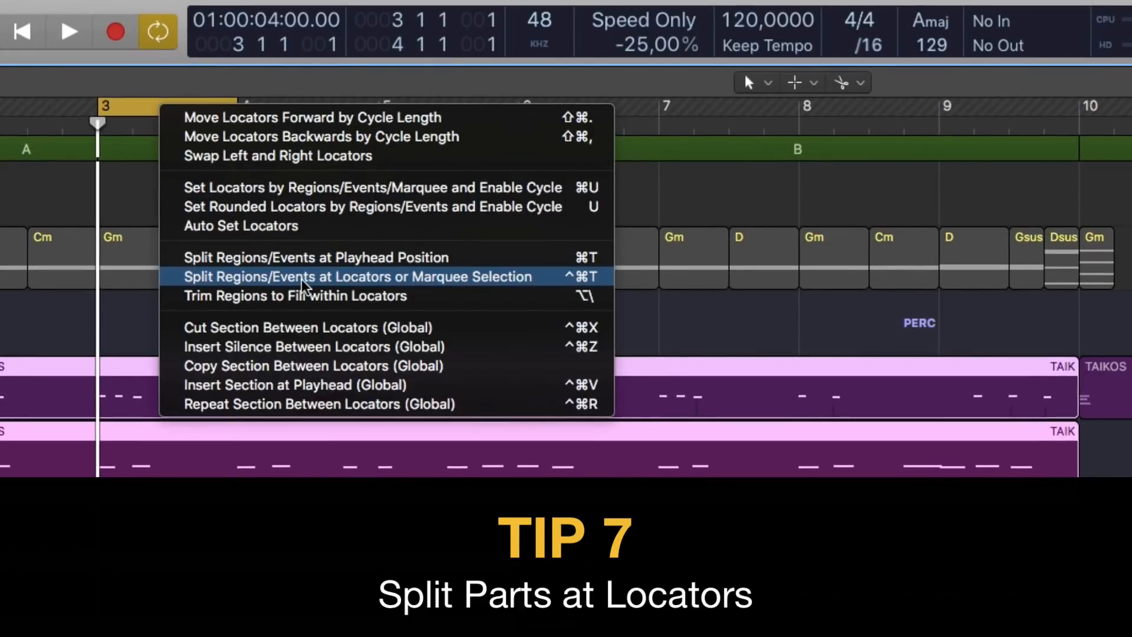
left_click(370, 277)
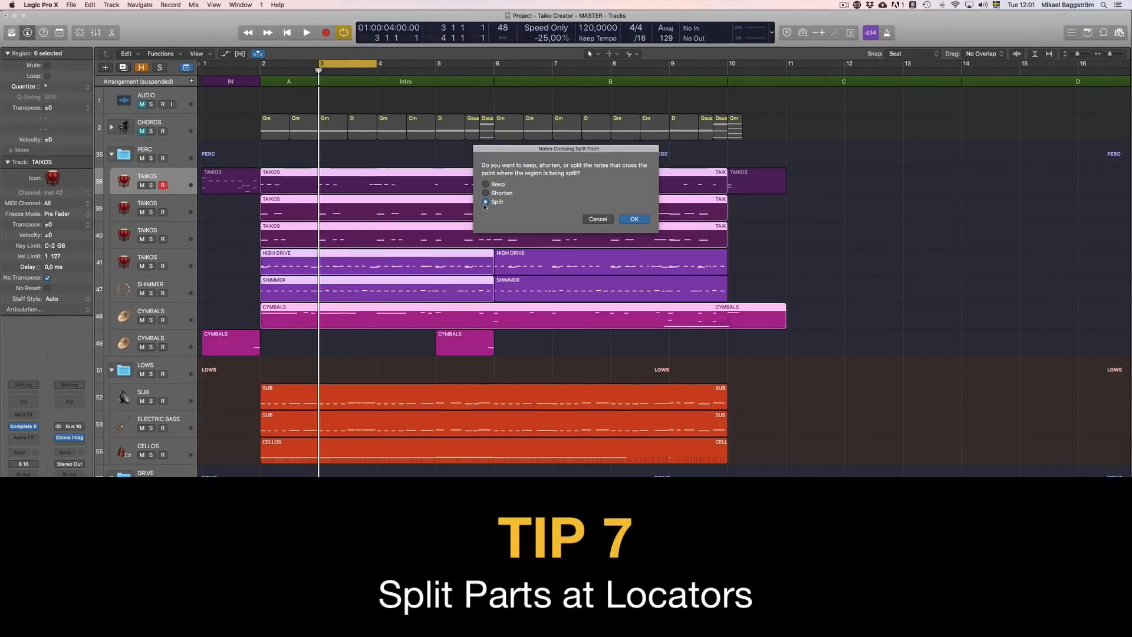
left_click(634, 219)
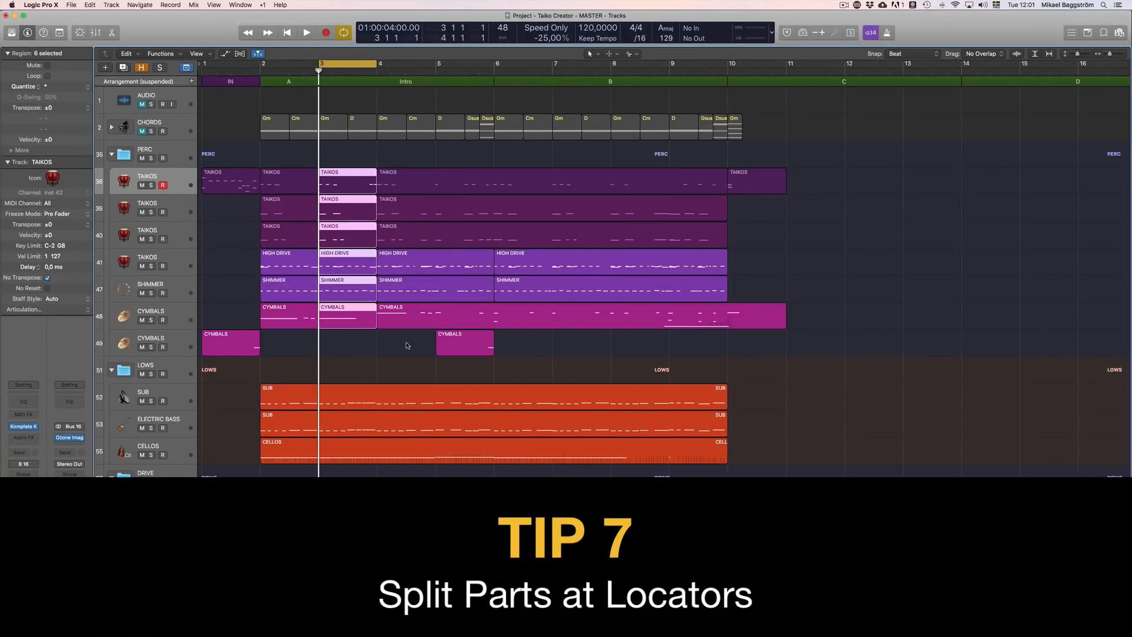
Select the split regions on the TAIKOS, HIGH DRIVE, SHIMMER and upper CYMBALS tracks from bar 2 onward, then clear the selection
left_click(346, 356)
left_click_drag(387, 357, 295, 169)
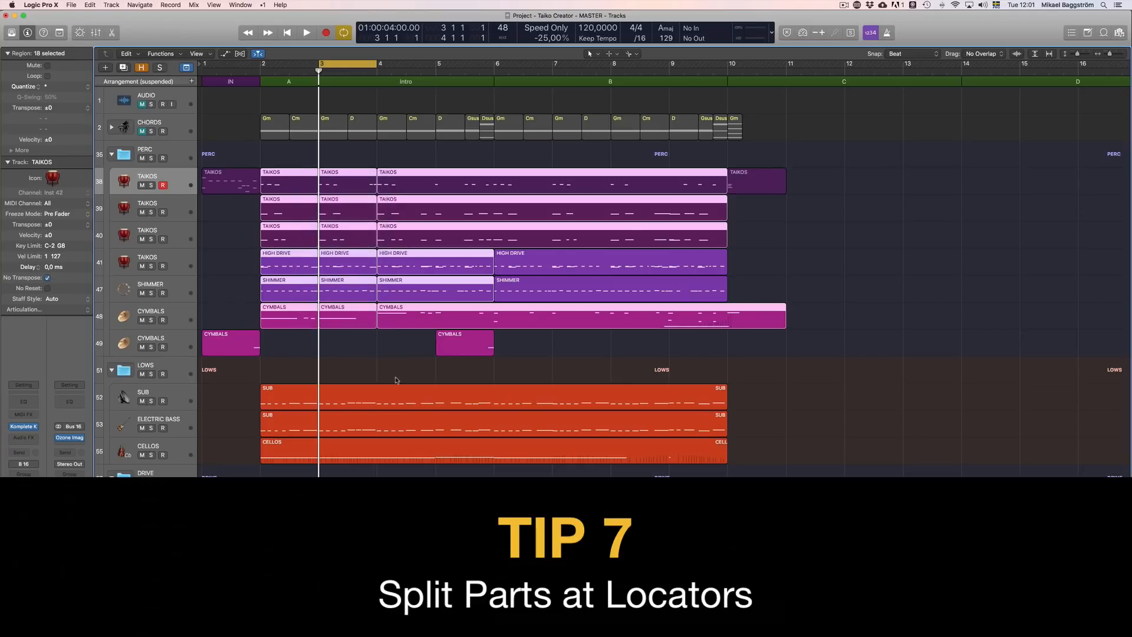
left_click(400, 366)
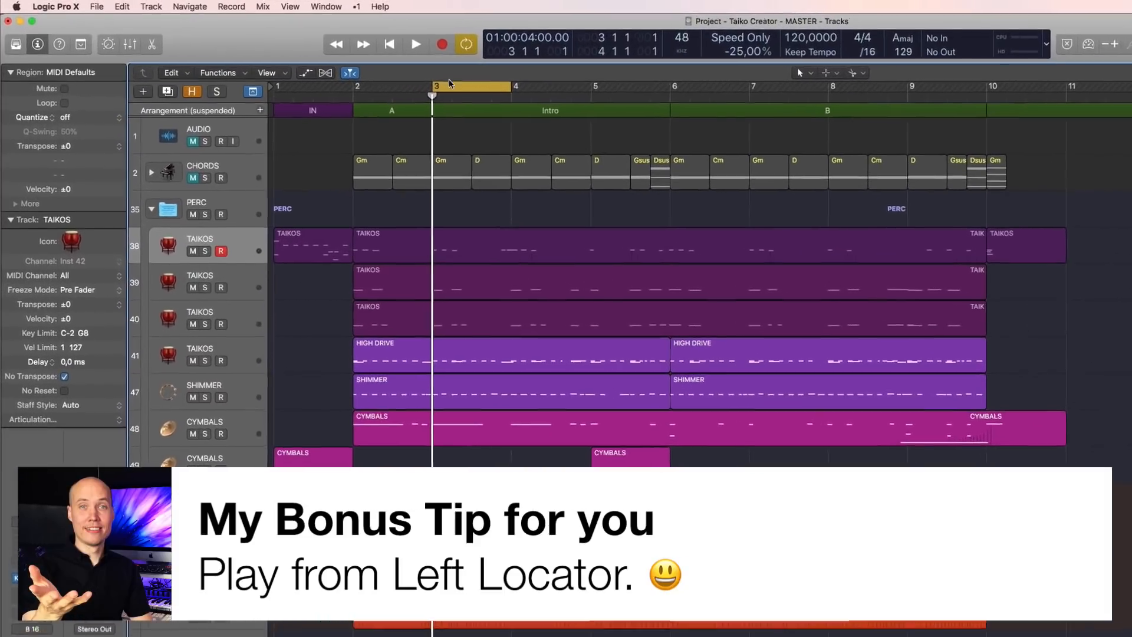
Move the playhead to 6 3 and examine the options for where playback starts, including Play From Cycle
left_click(658, 91)
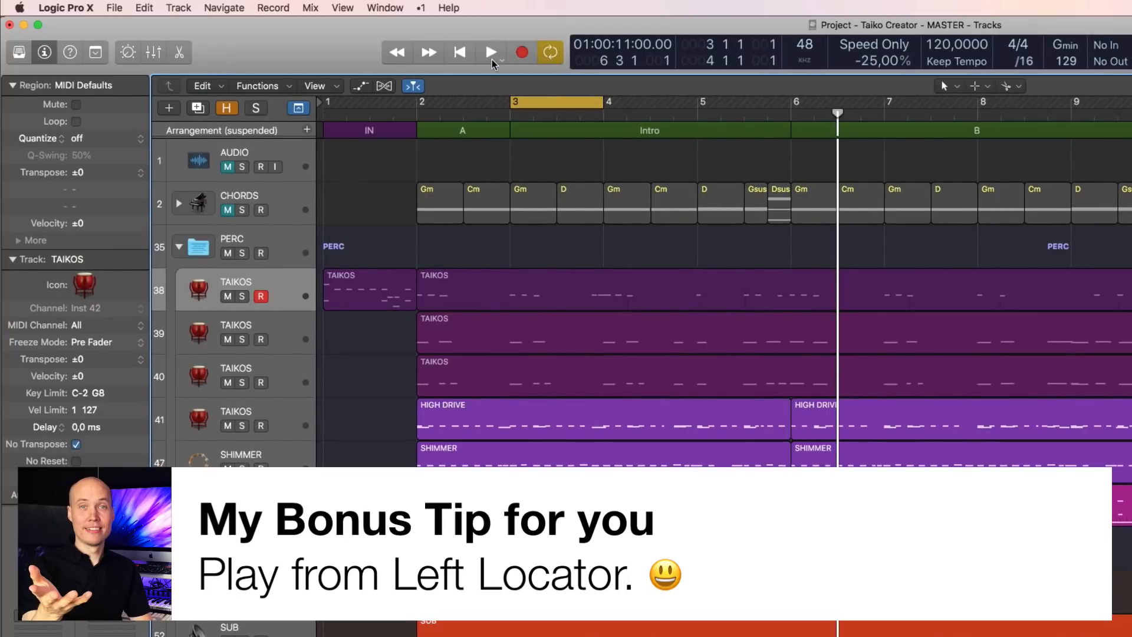
right_click(491, 56)
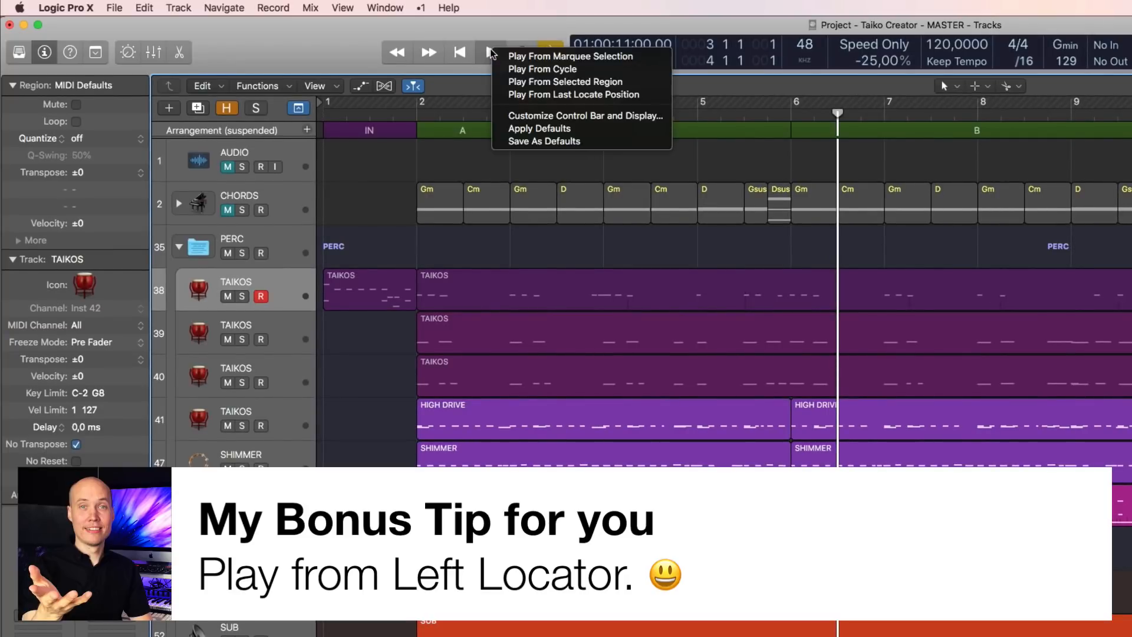
left_click(526, 71)
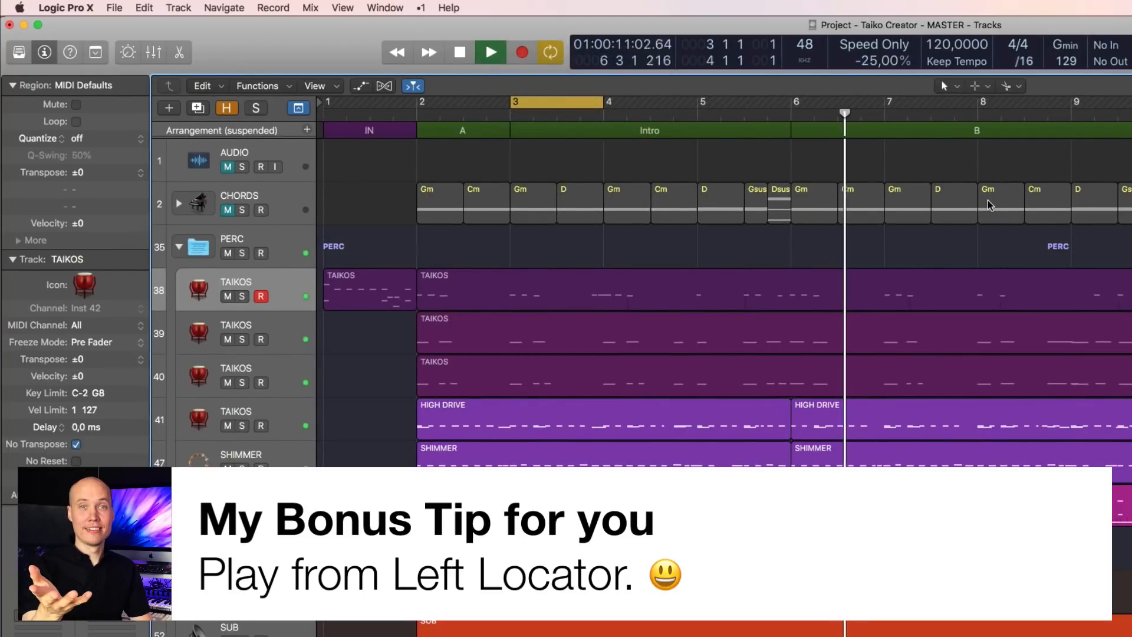
Move the playhead to the last part of bar 8, play briefly from there and stop
left_click(639, 118)
left_click(1053, 118)
key("space")
key("space")
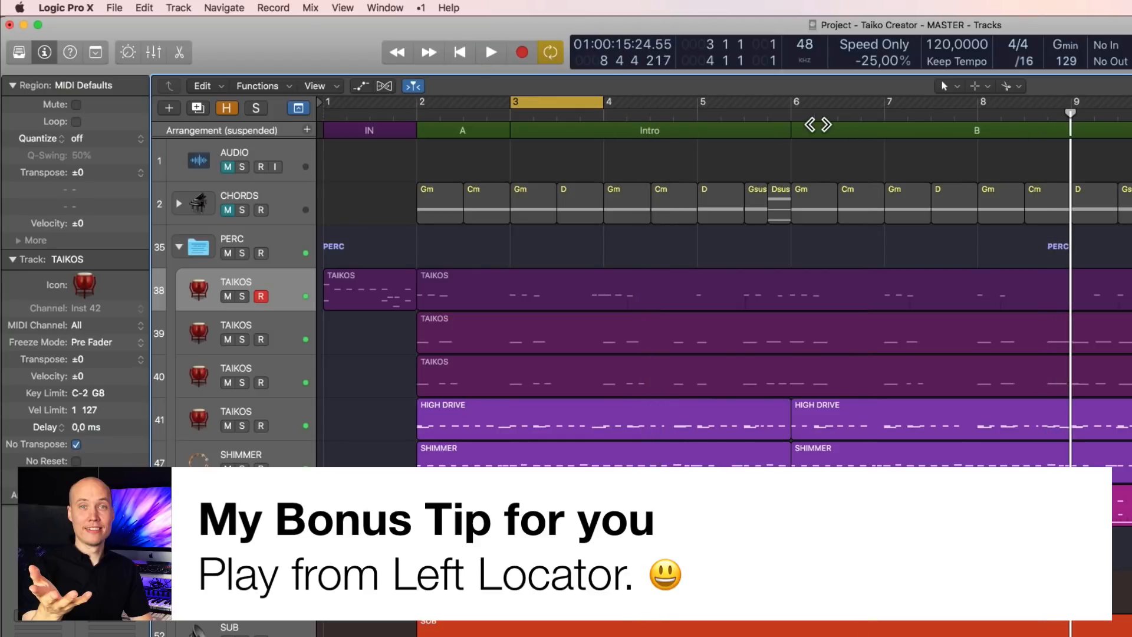
Move the playhead to 6 2, select the chord regions from bar 2 to the D in bar 5, and play briefly from the selection
left_click(815, 118)
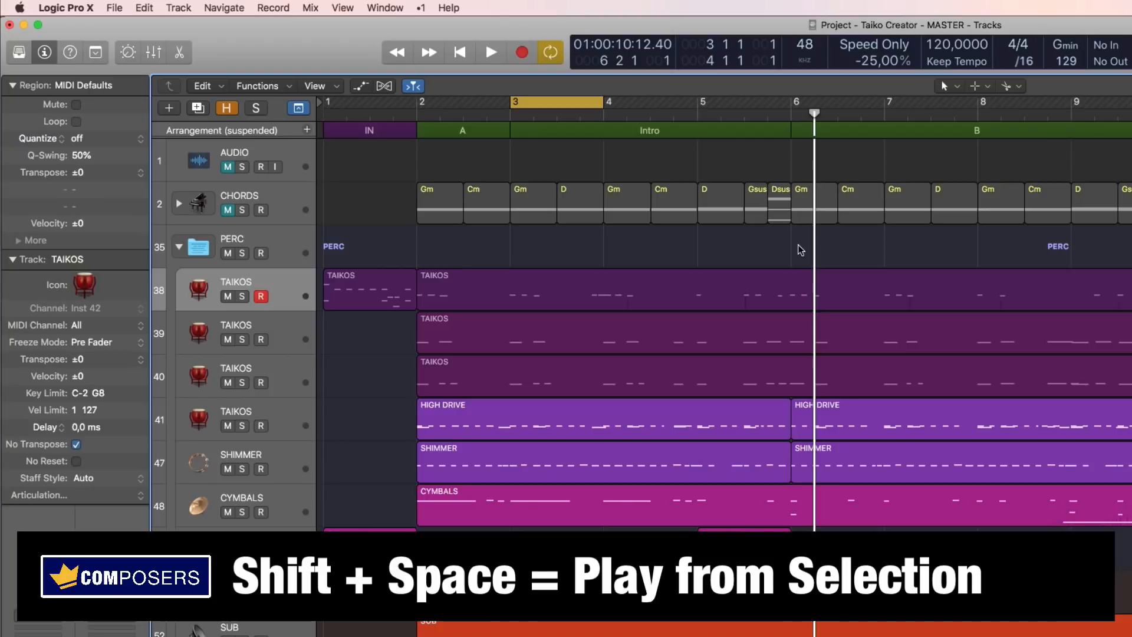
left_click_drag(357, 171, 725, 234)
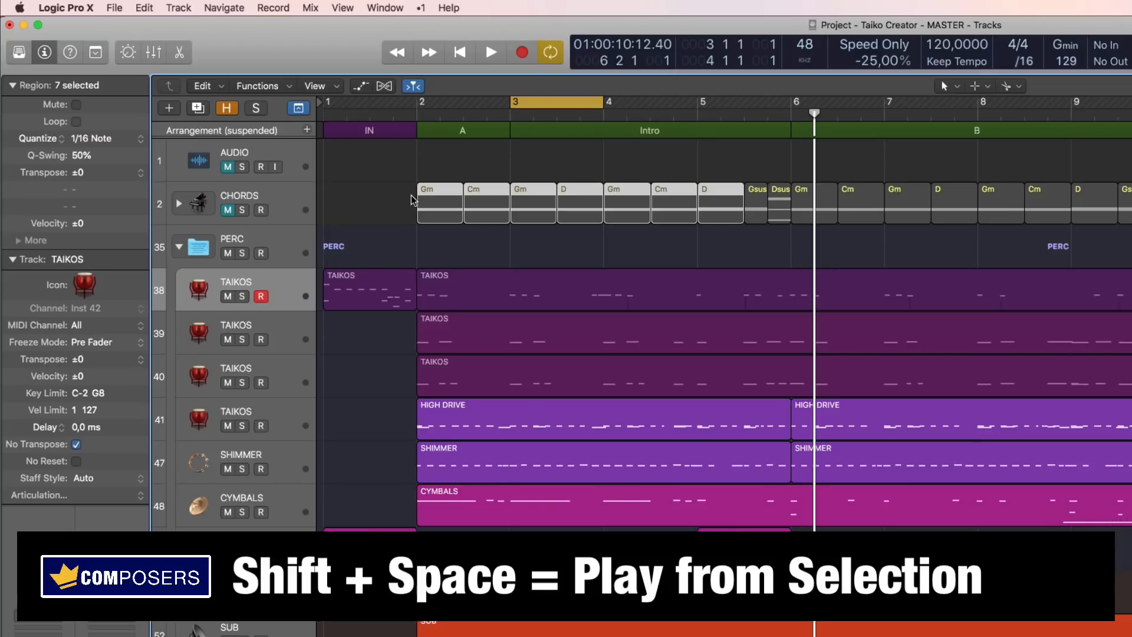
key("shift+space")
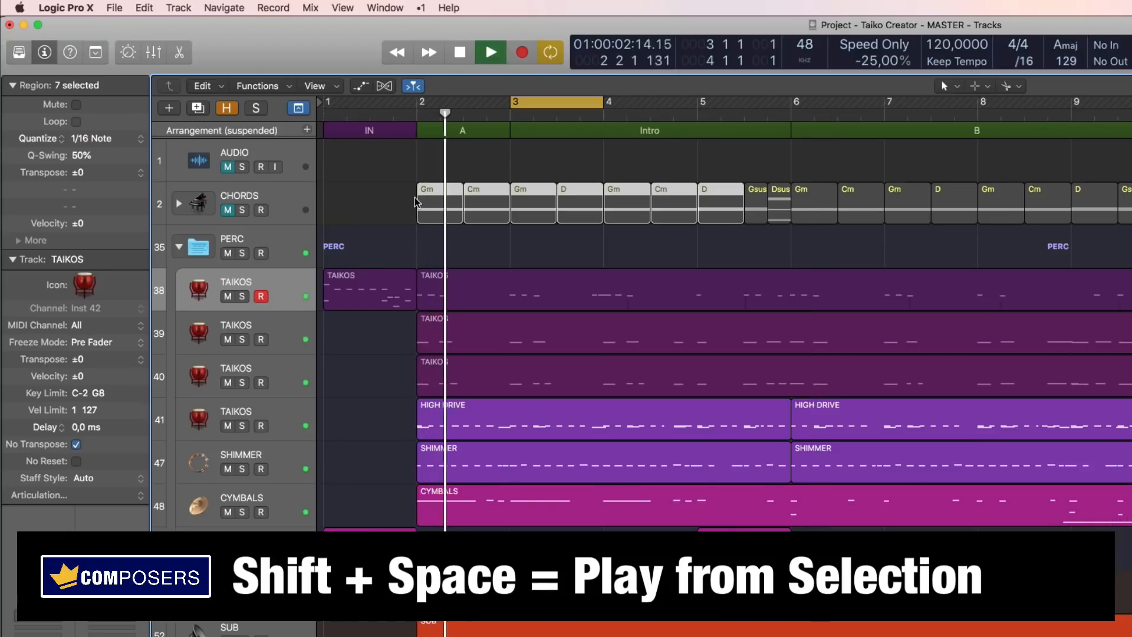
key("space")
Play briefly from the playhead at 7 2, stop, and deselect the chord regions
left_click(923, 122)
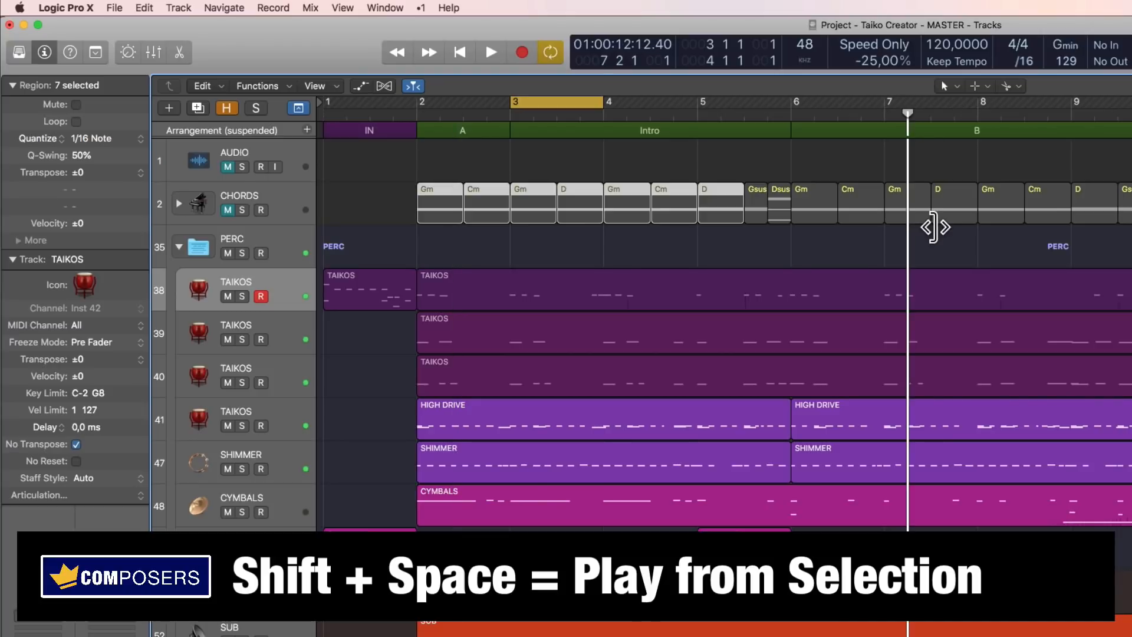
key("space")
key("space")
left_click(893, 246)
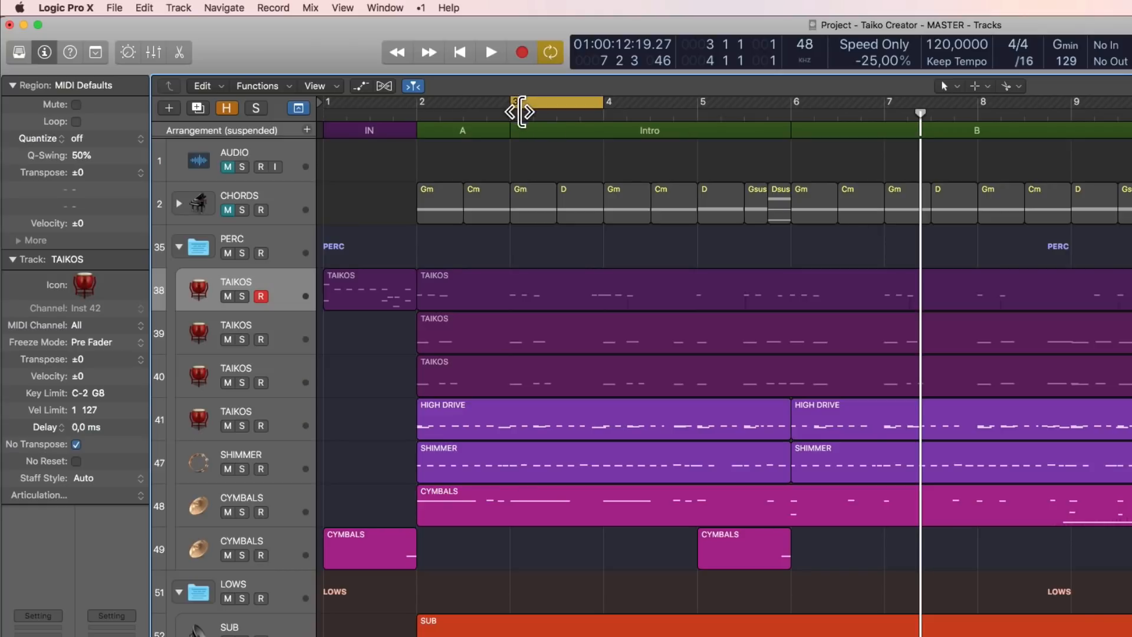
Set the locators around the four chord regions in bars 6 and 7, deselect them, and place the playhead at the start of bar 6
left_click_drag(794, 157, 954, 239)
key("super+u")
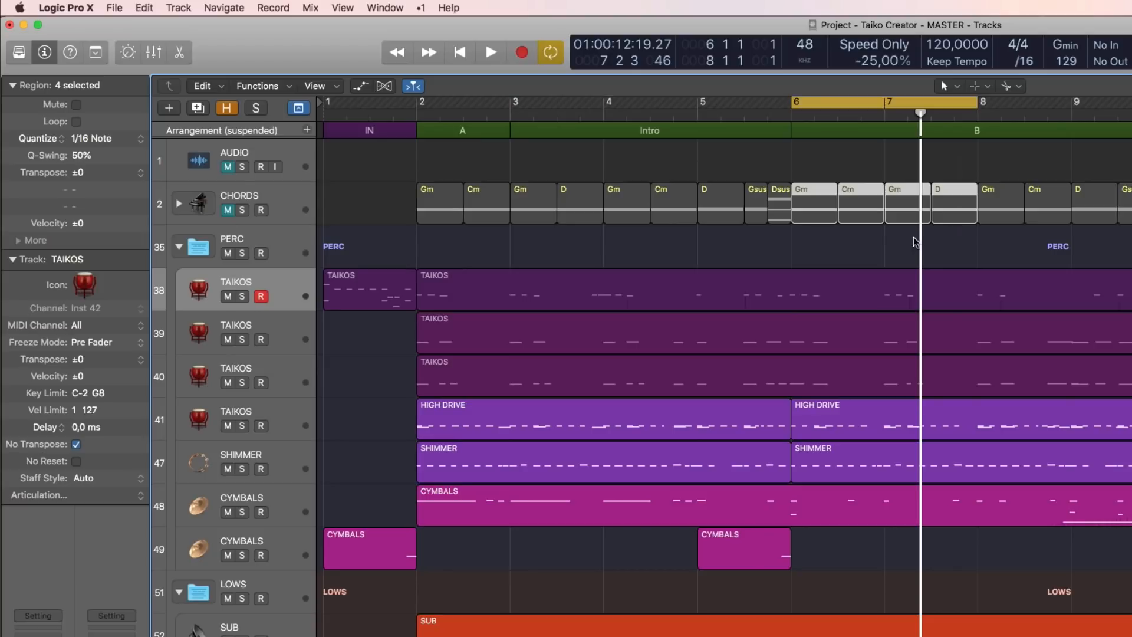
left_click(847, 236)
left_click_drag(795, 122, 799, 123)
Search the key commands for "play", check the shortcut assigned to Play from Left Locator, and close the key commands window
left_click(70, 7)
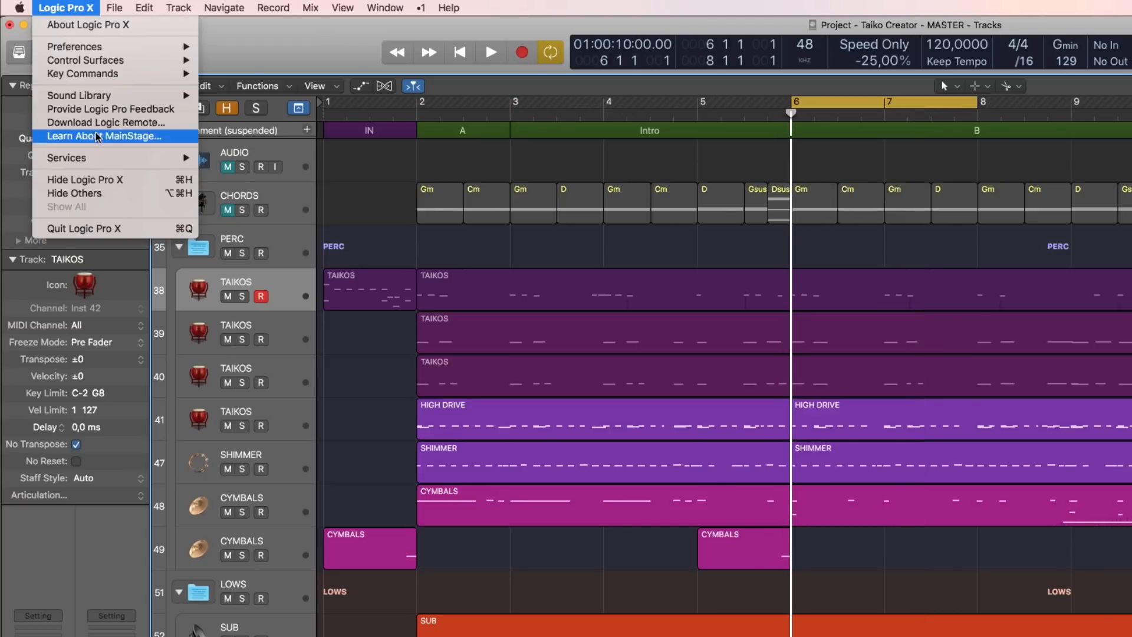
mouse_move(177, 73)
left_click(206, 90)
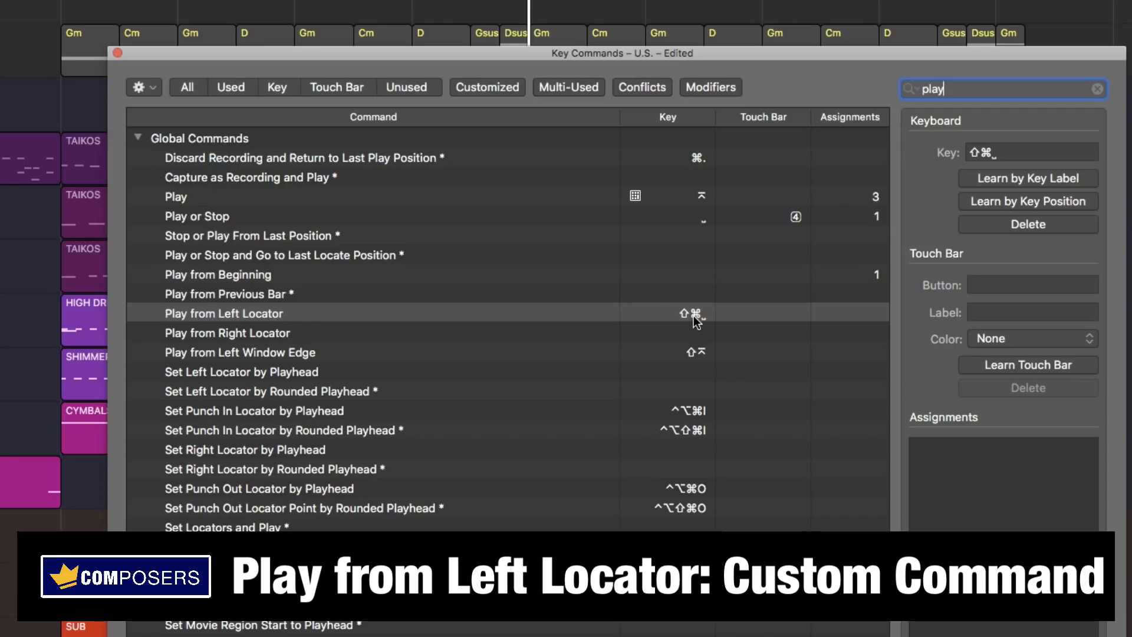
left_click(118, 53)
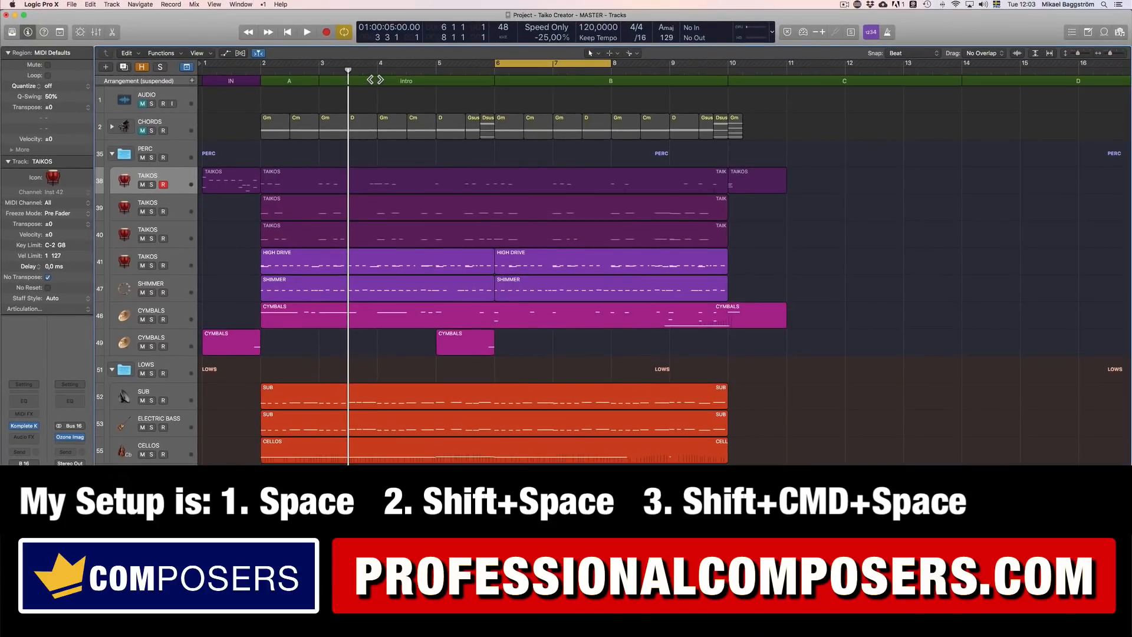
Play briefly from the end of bar 3, then select the first three chord regions, Gm, Cm and Gm, and play from the selection
left_click(375, 79)
key("space")
key("space")
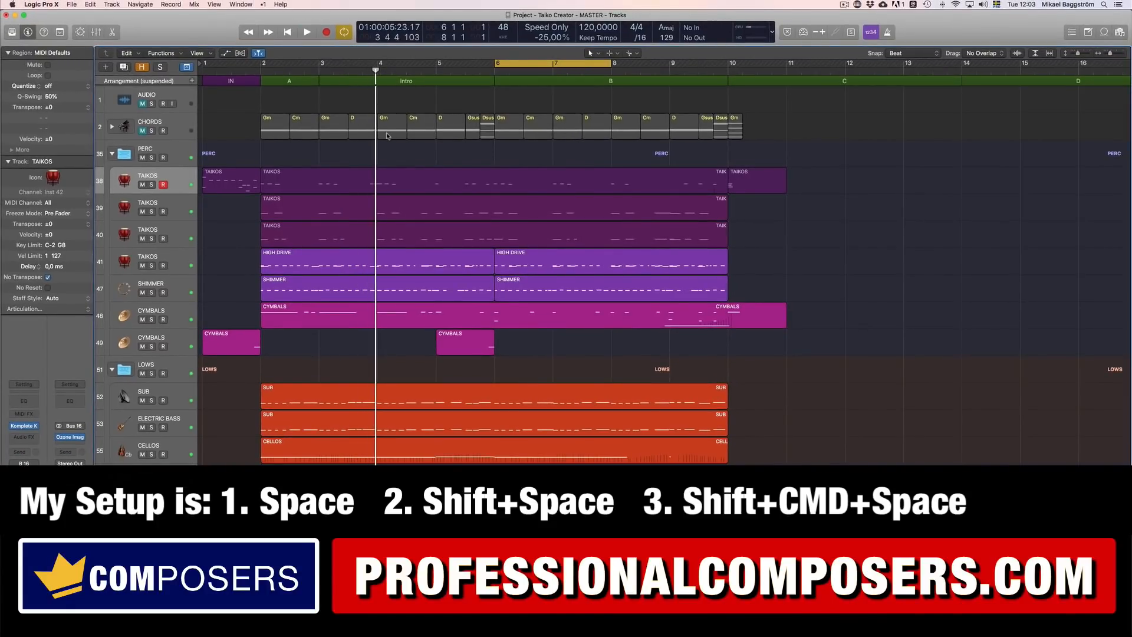
left_click_drag(267, 101, 340, 147)
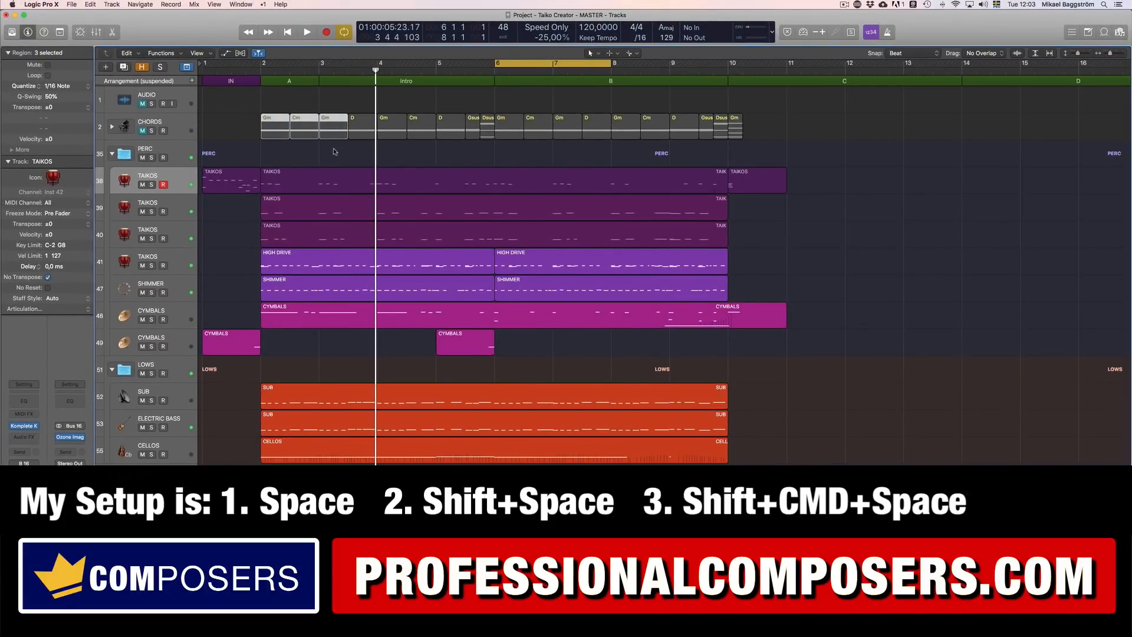
key("shift+space")
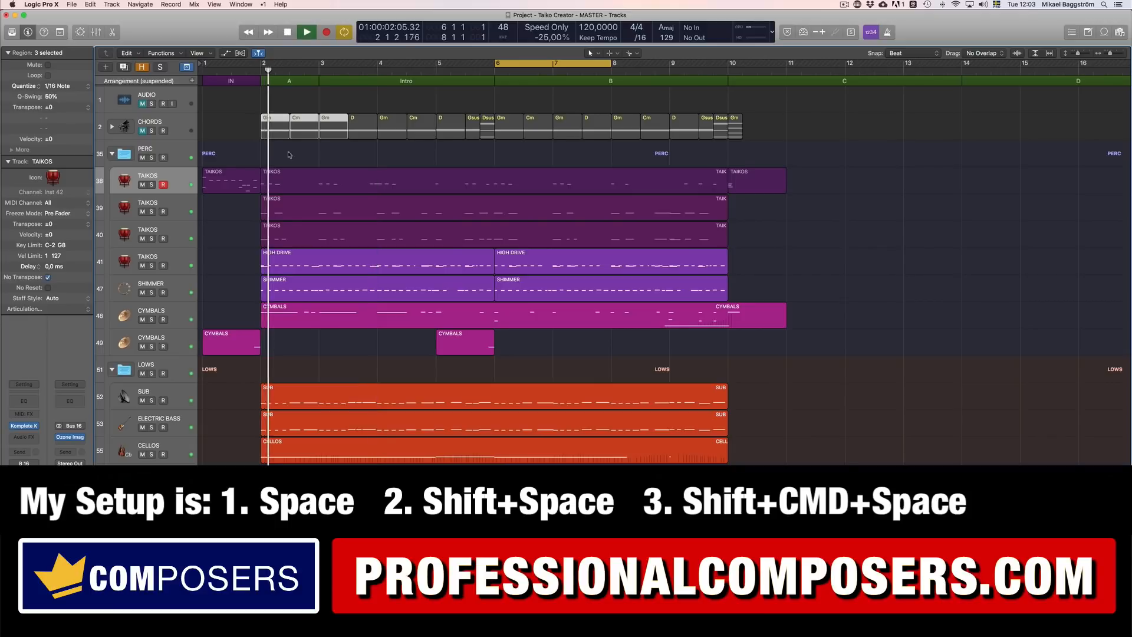
Clear the chord region selection and play briefly from the left locator at bar 6
left_click(375, 158)
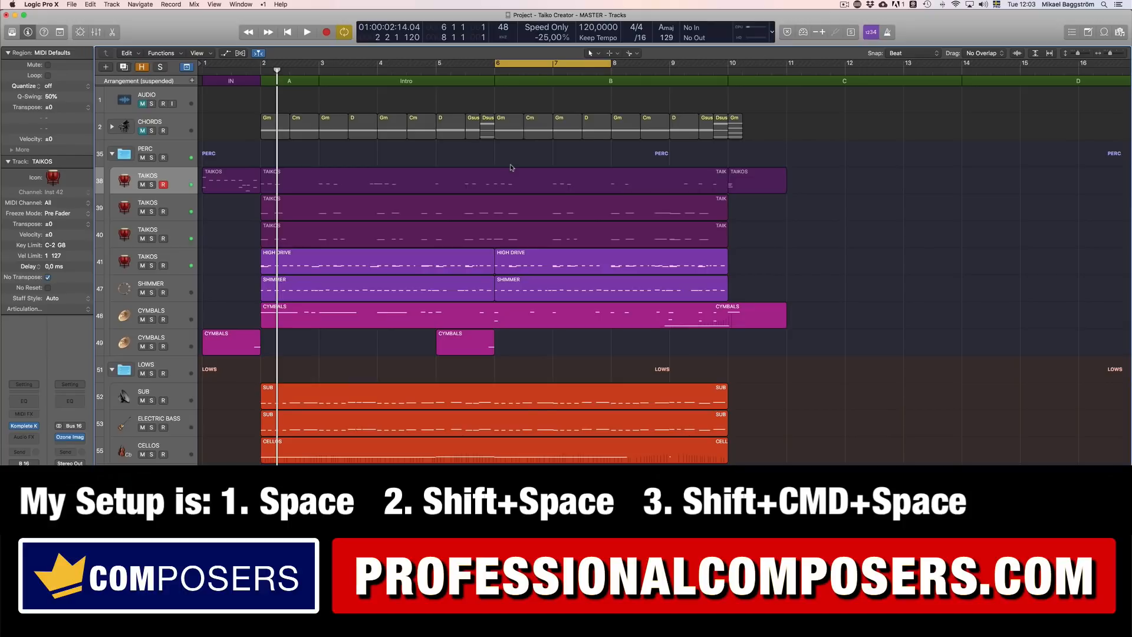
key("space")
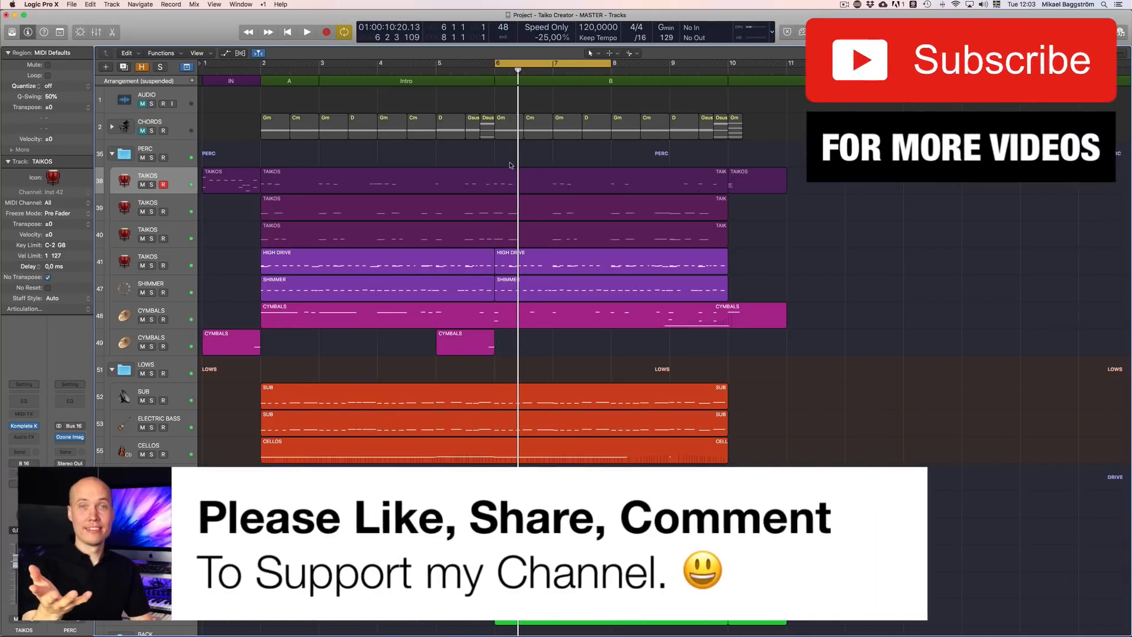